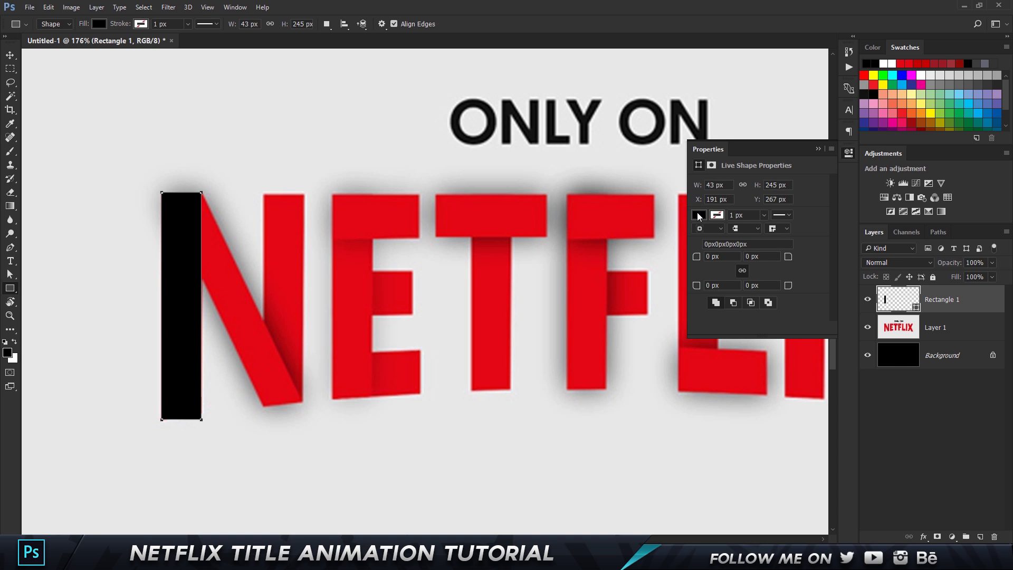
pyautogui.click(287, 228)
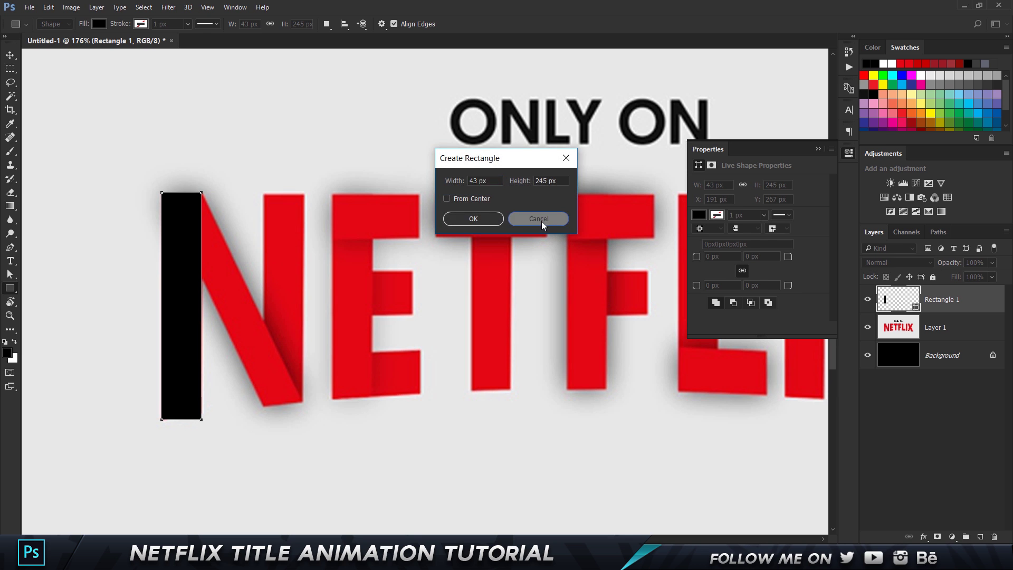
pyautogui.click(538, 217)
pyautogui.click(698, 216)
pyautogui.click(287, 271)
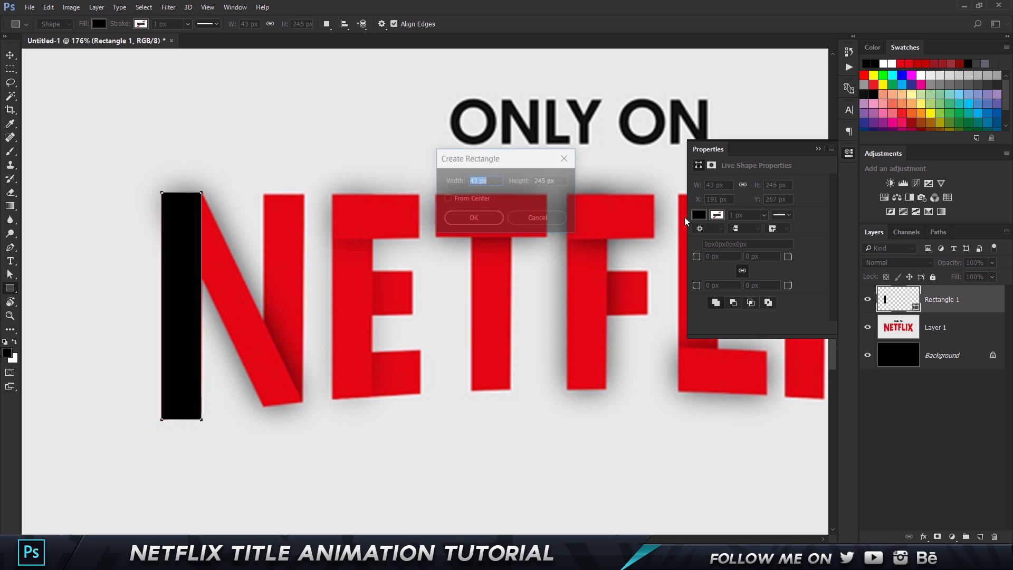
pyautogui.click(549, 220)
# Sample the logo's red for the rectangle's fill and darken it to #be000a.
pyautogui.click(698, 215)
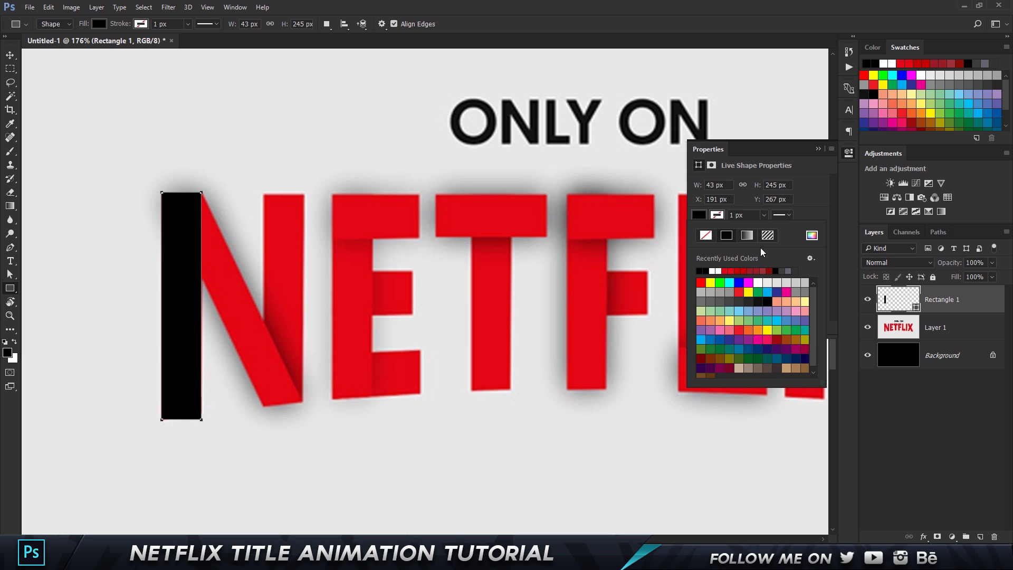
pyautogui.click(812, 237)
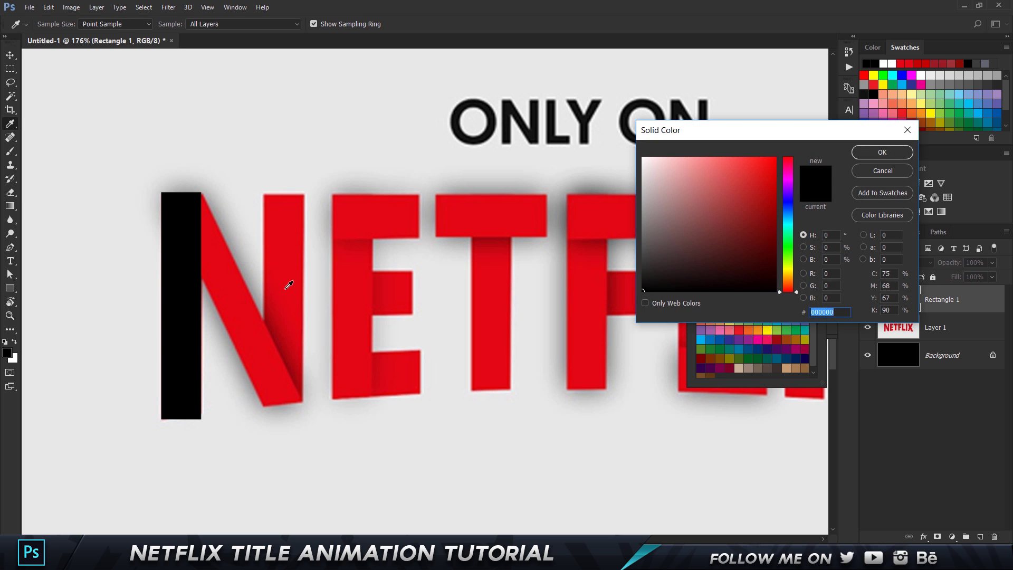
pyautogui.click(274, 246)
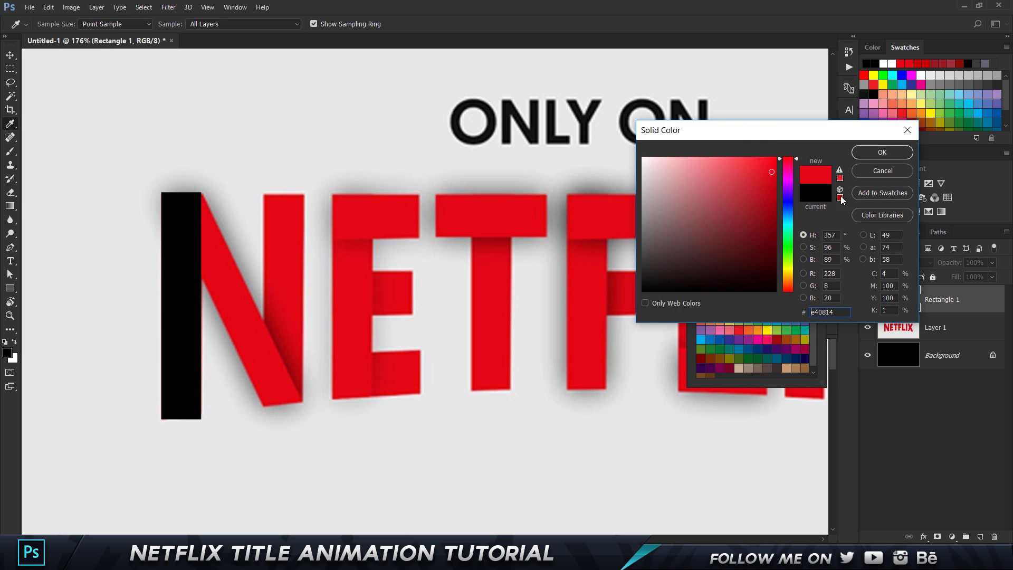
pyautogui.moveTo(768, 199)
pyautogui.mouseDown()
pyautogui.moveTo(774, 179)
pyautogui.moveTo(784, 191)
pyautogui.mouseUp()
pyautogui.click(874, 153)
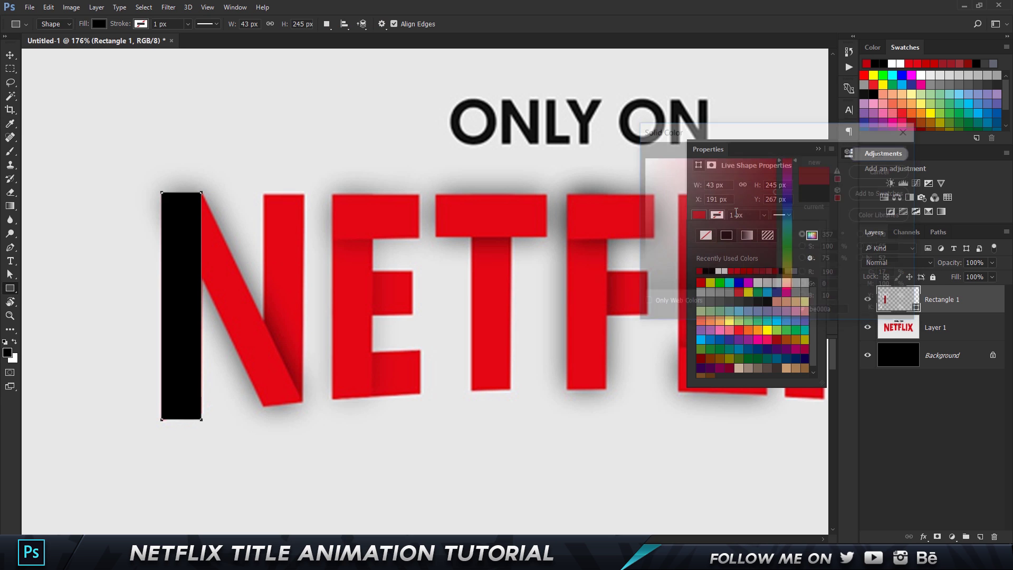
# Fill the rectangle over the N's left bar with the bright red sampled from the N's right bar.
pyautogui.click(9, 54)
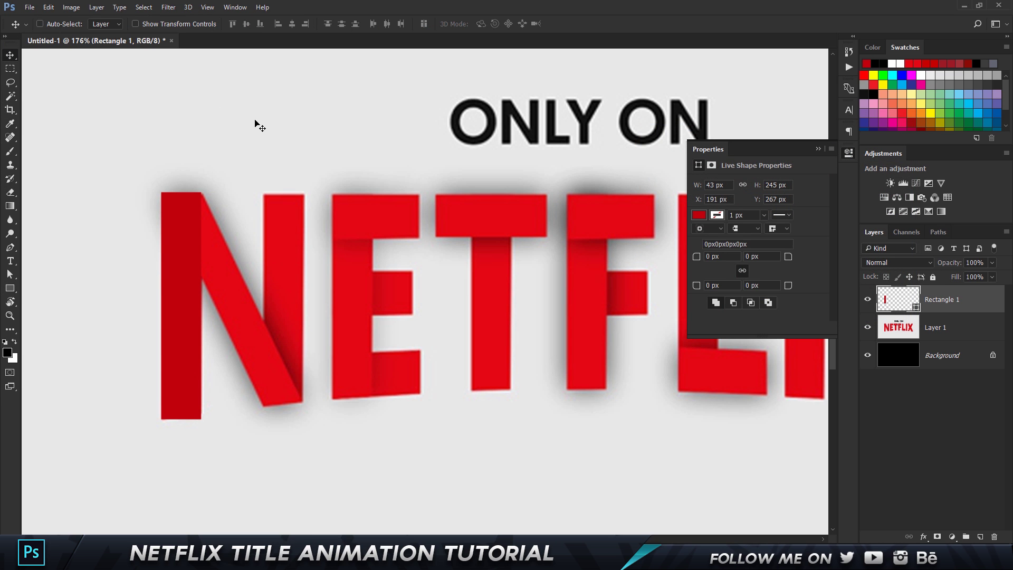
pyautogui.click(699, 215)
pyautogui.click(812, 237)
pyautogui.click(278, 264)
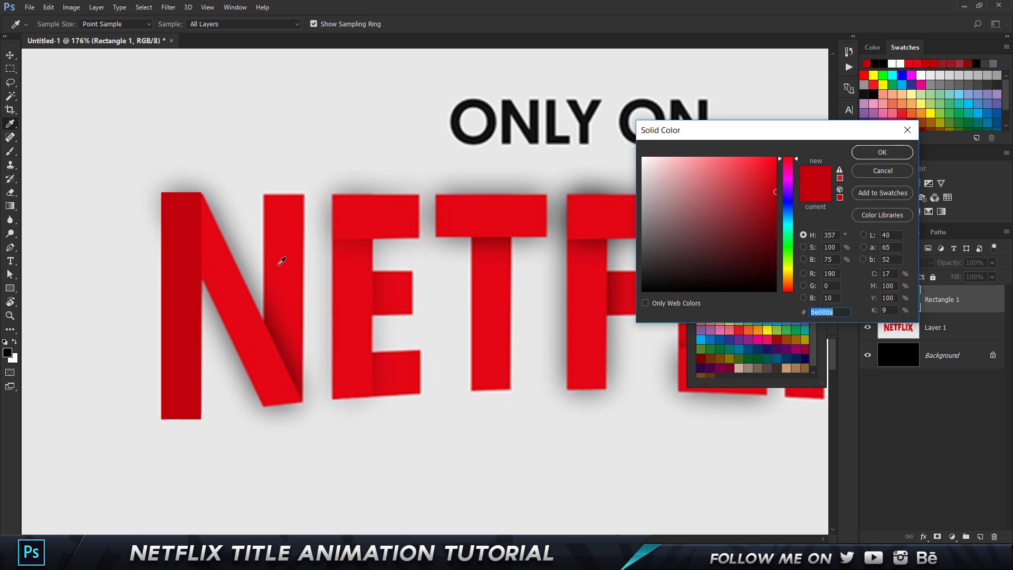
pyautogui.click(879, 151)
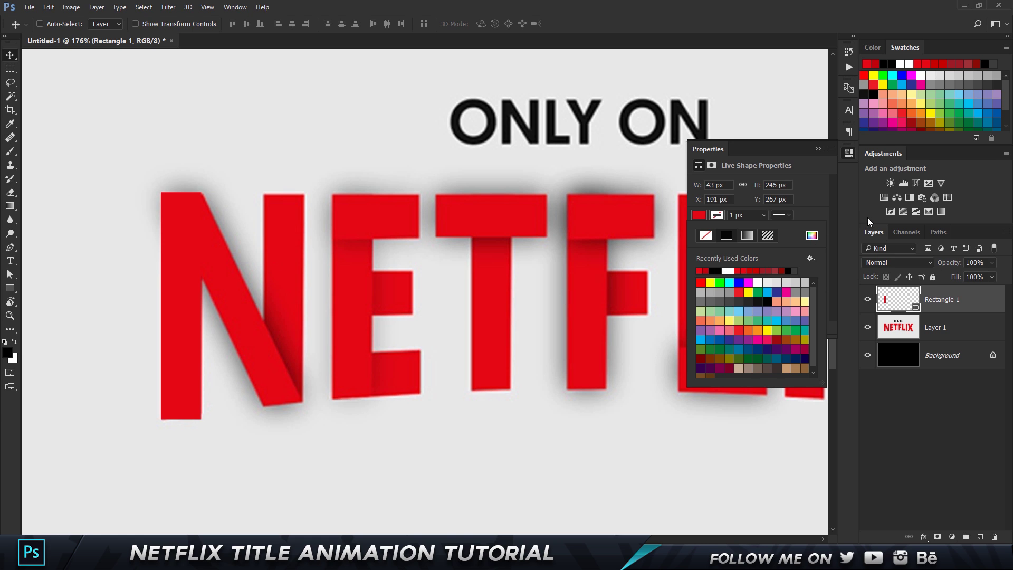
pyautogui.click(816, 148)
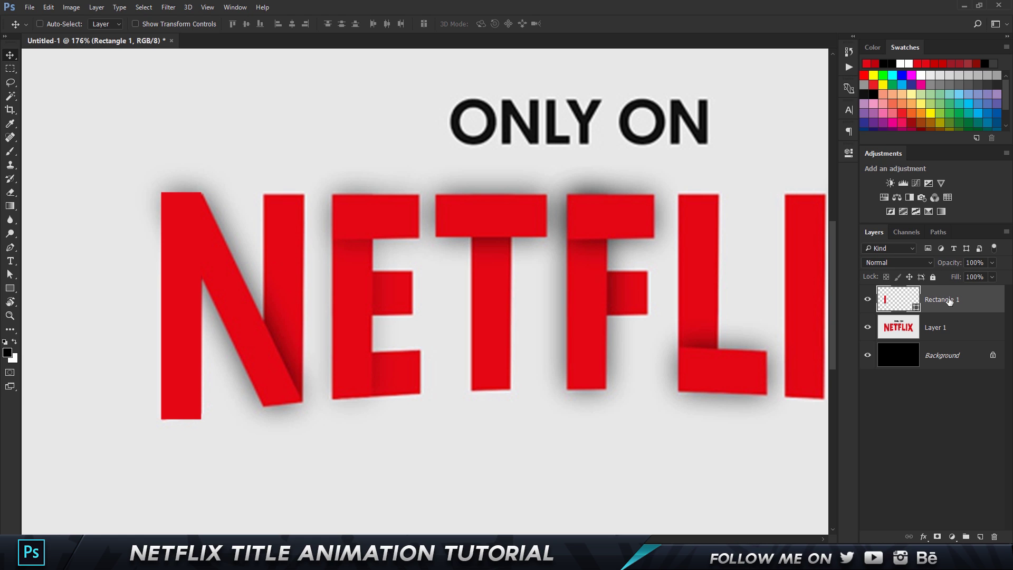
# Duplicate the red rectangle onto the N's right bar and delete the reference logo layer.
pyautogui.hotkey('ctrl', 'j')
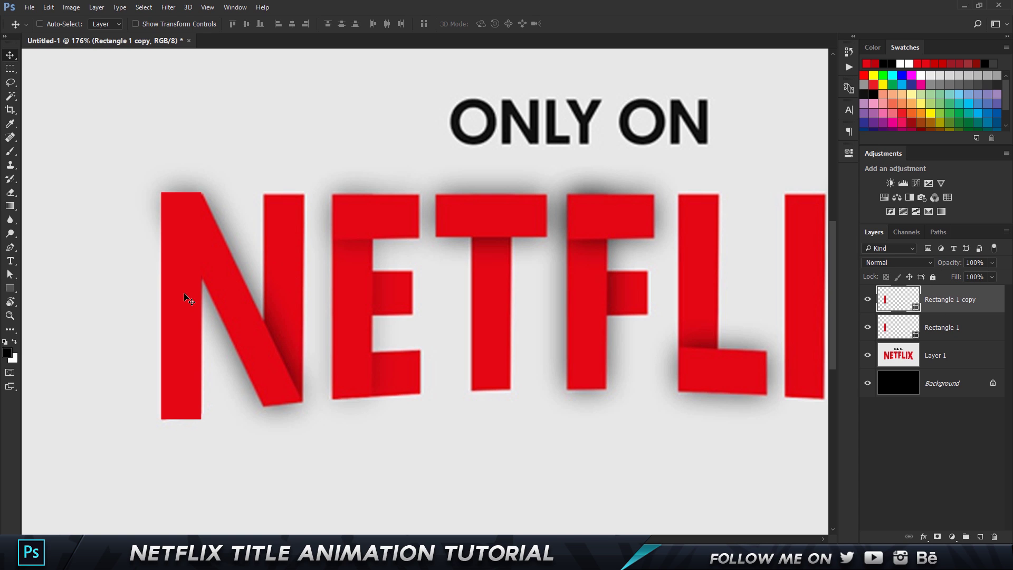
pyautogui.moveTo(184, 297); pyautogui.dragTo(287, 309)
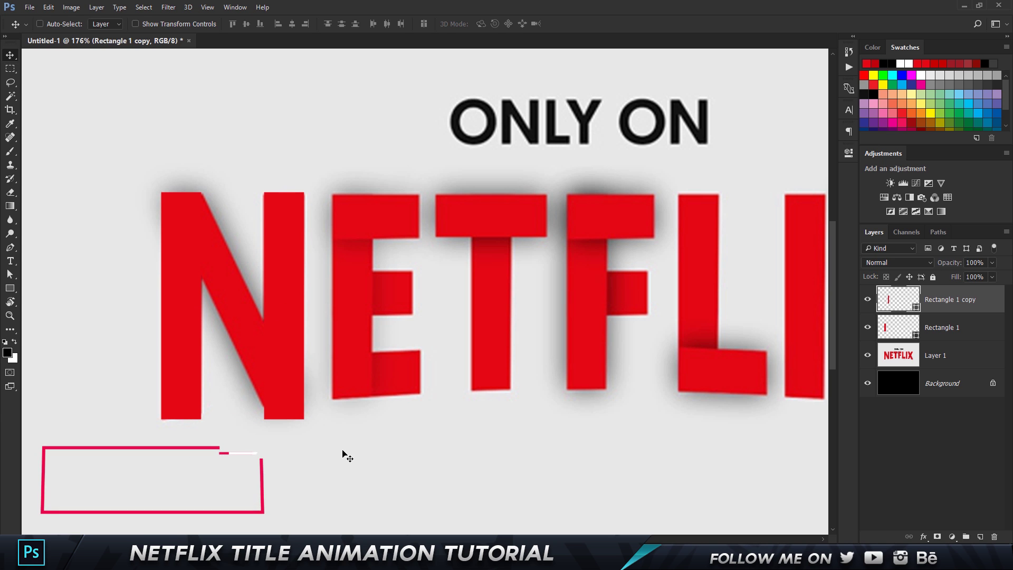
pyautogui.click(950, 356)
pyautogui.press('Delete')
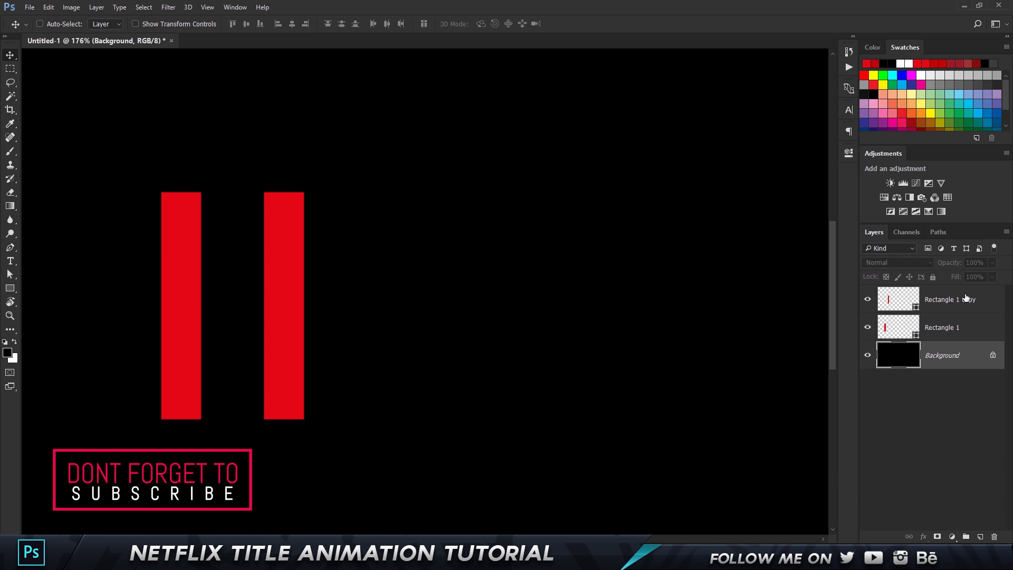
# Rename the original rectangle layer as Left and its copy as Right.
pyautogui.doubleClick(940, 328)
pyautogui.write('Left')
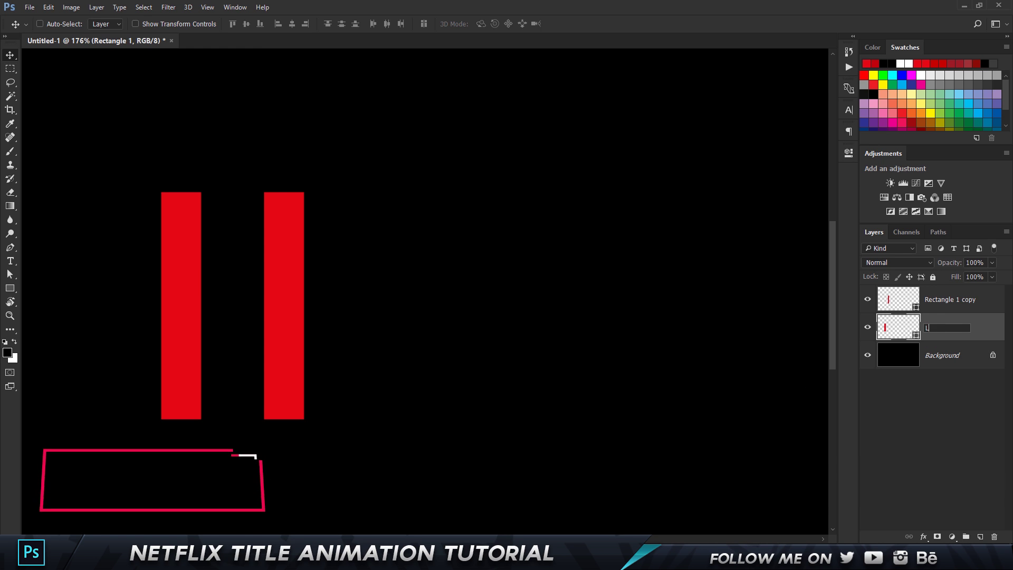
pyautogui.click(956, 302)
pyautogui.doubleClick(956, 300)
pyautogui.write('Right')
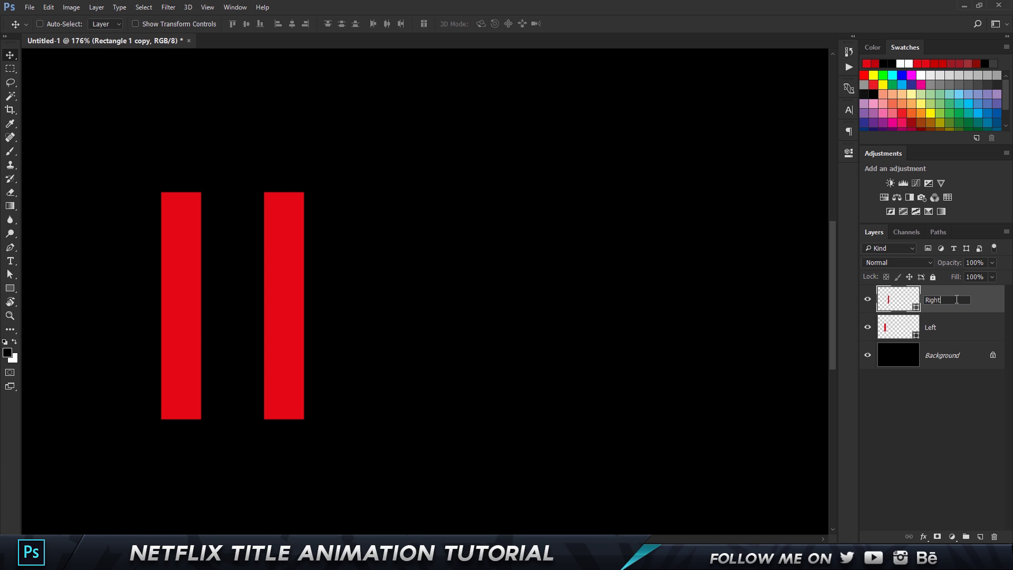
pyautogui.press('Return')
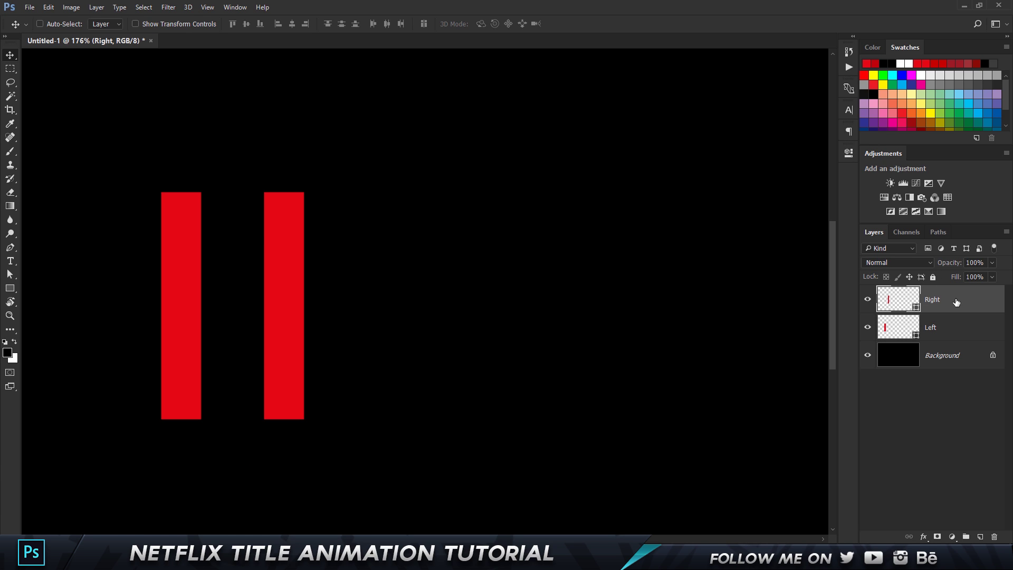
# Duplicate the Right layer and name the copy Middle.
pyautogui.hotkey('ctrl', 'j')
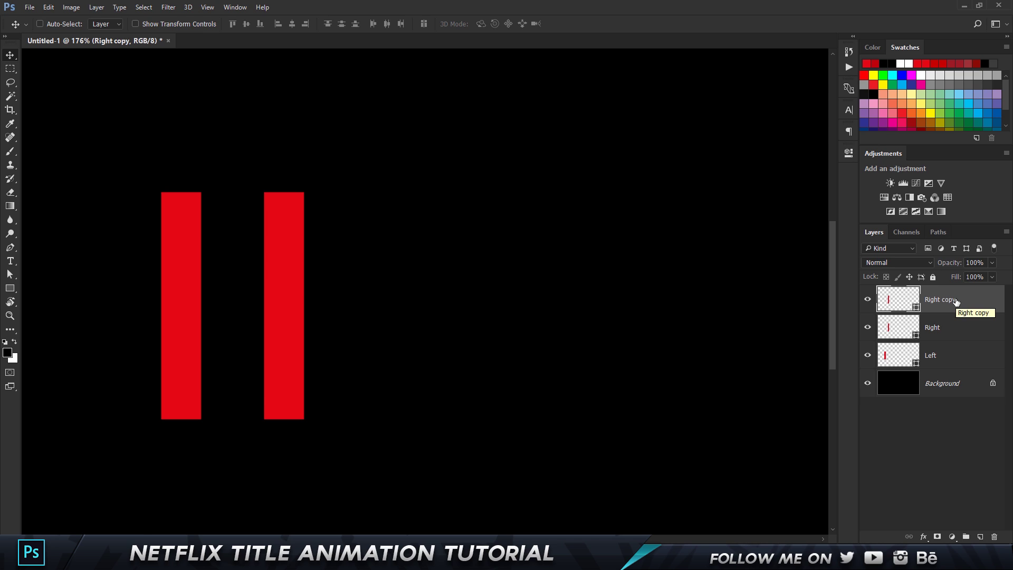
pyautogui.doubleClick(956, 300)
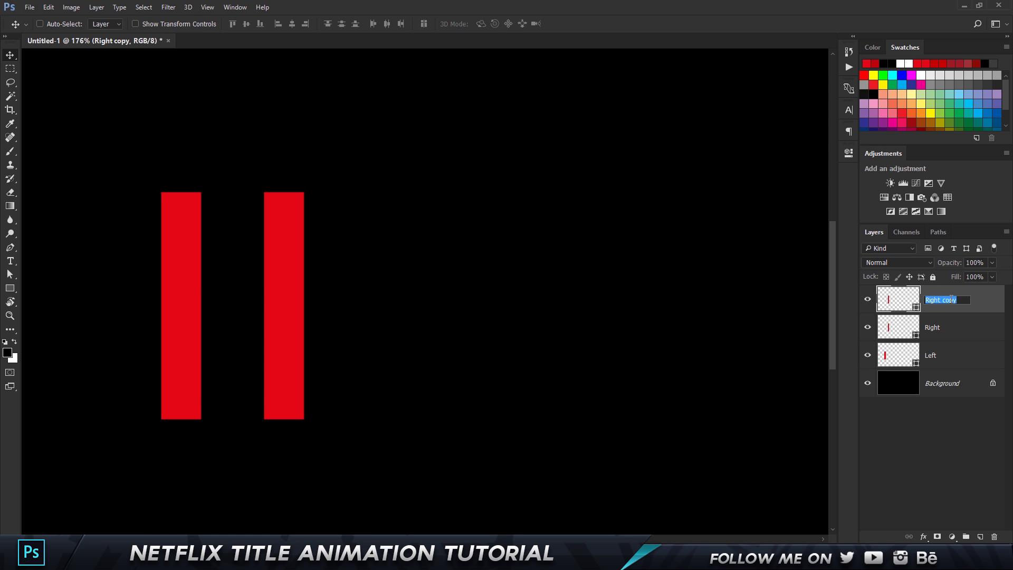
pyautogui.write('MIddle')
pyautogui.press('Return')
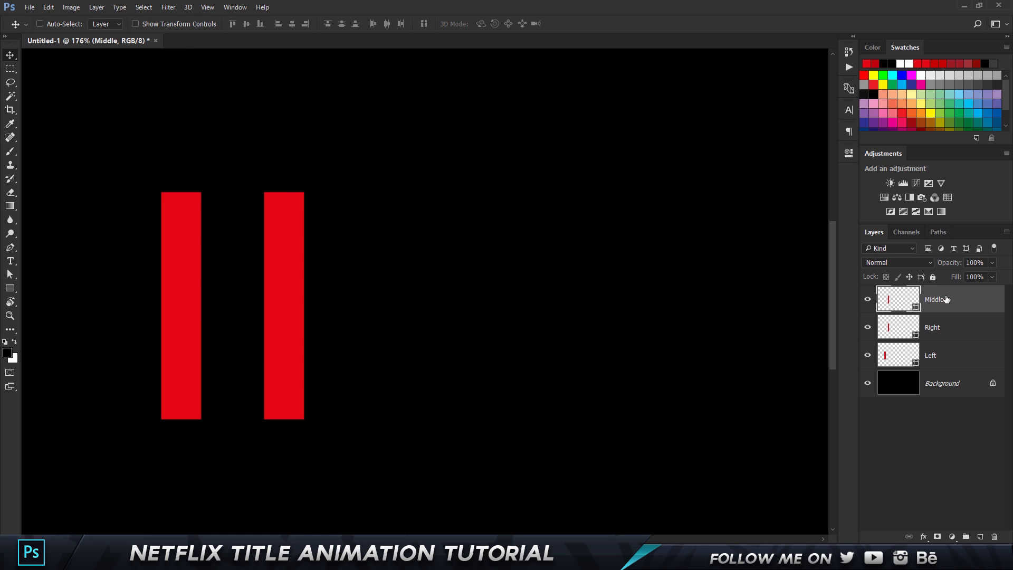
# Skew the Middle bar horizontally by about 24.4° so its top edge aligns with the Left bar's top, forming the N's diagonal.
pyautogui.hotkey('ctrl', 't')
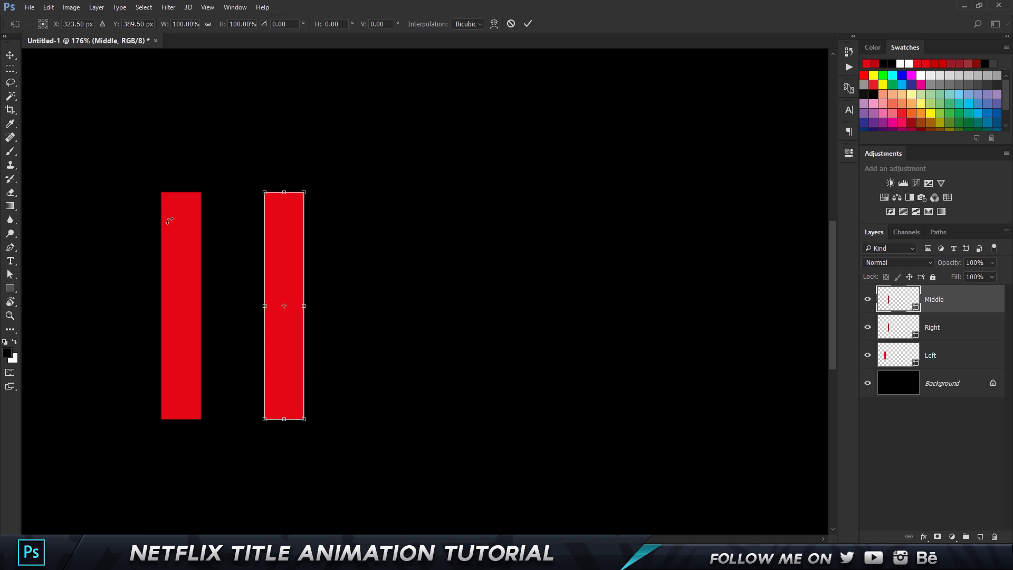
pyautogui.rightClick(273, 220)
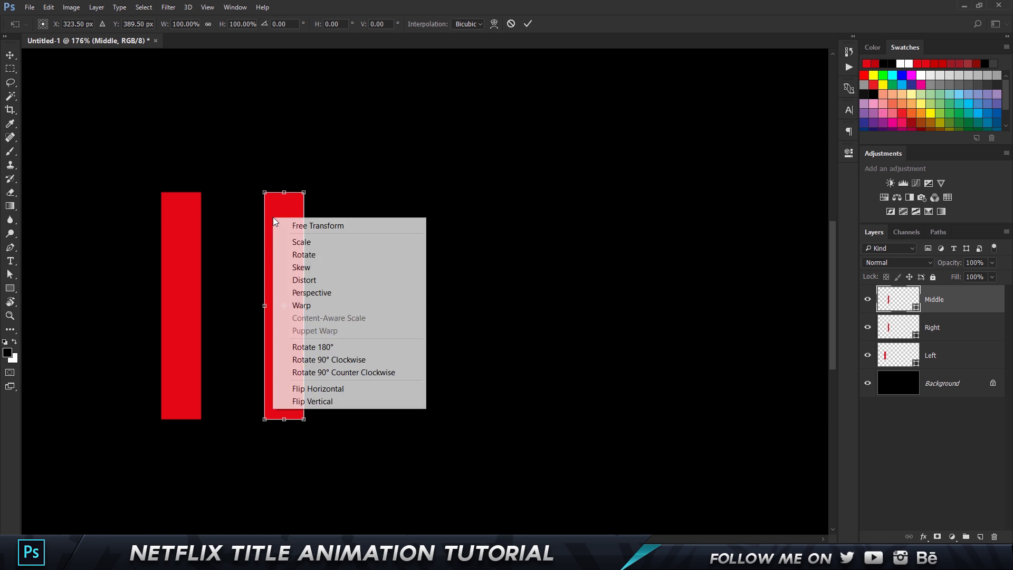
pyautogui.click(322, 266)
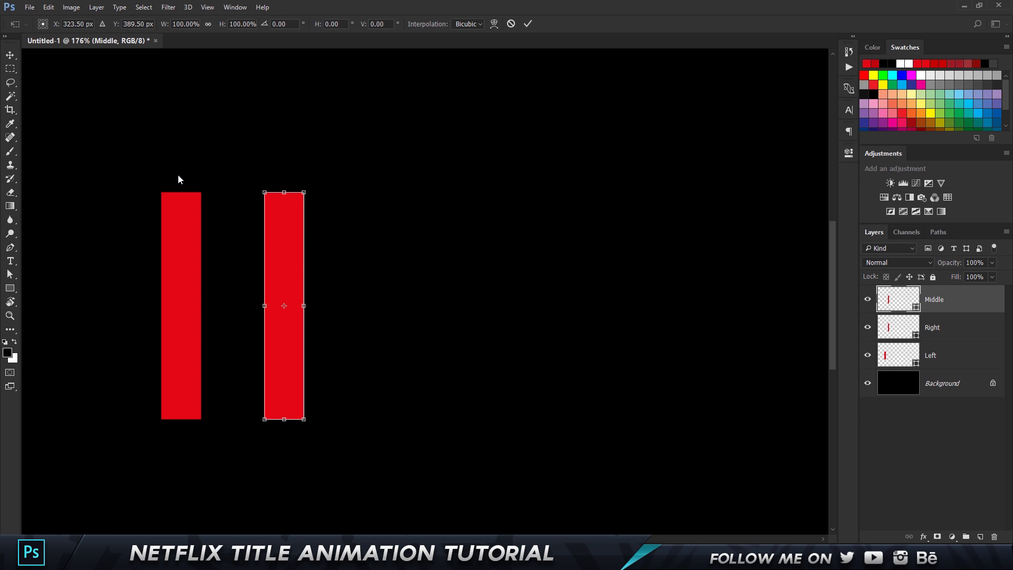
pyautogui.scroll(5, 179, 179)
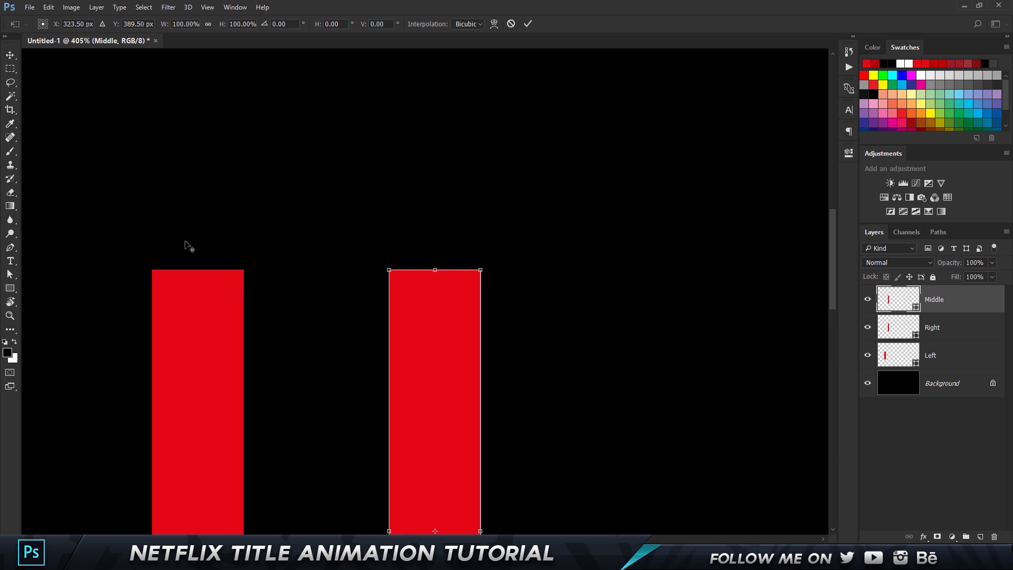
pyautogui.scroll(3, 186, 242)
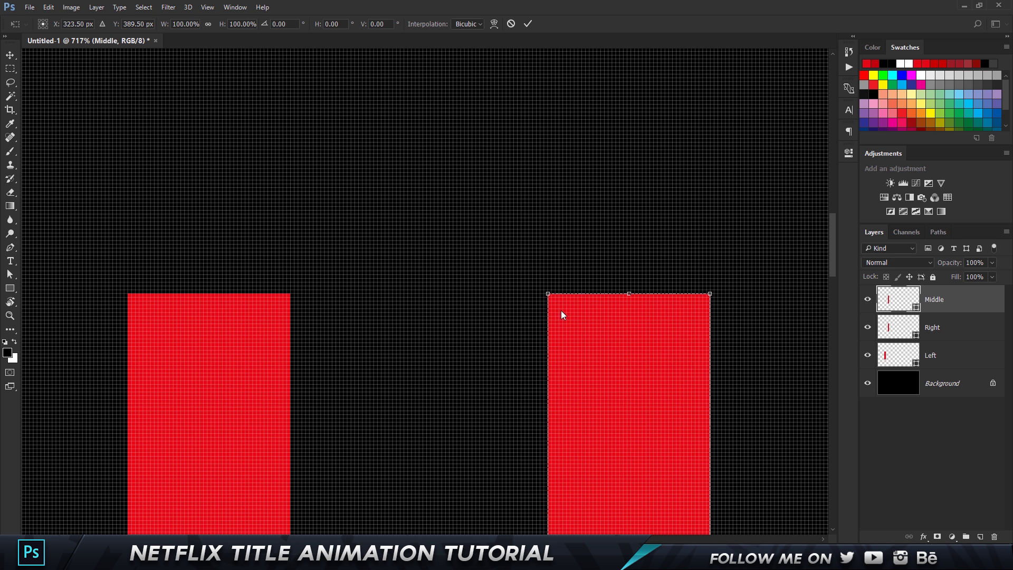
pyautogui.moveTo(630, 295); pyautogui.dragTo(210, 305)
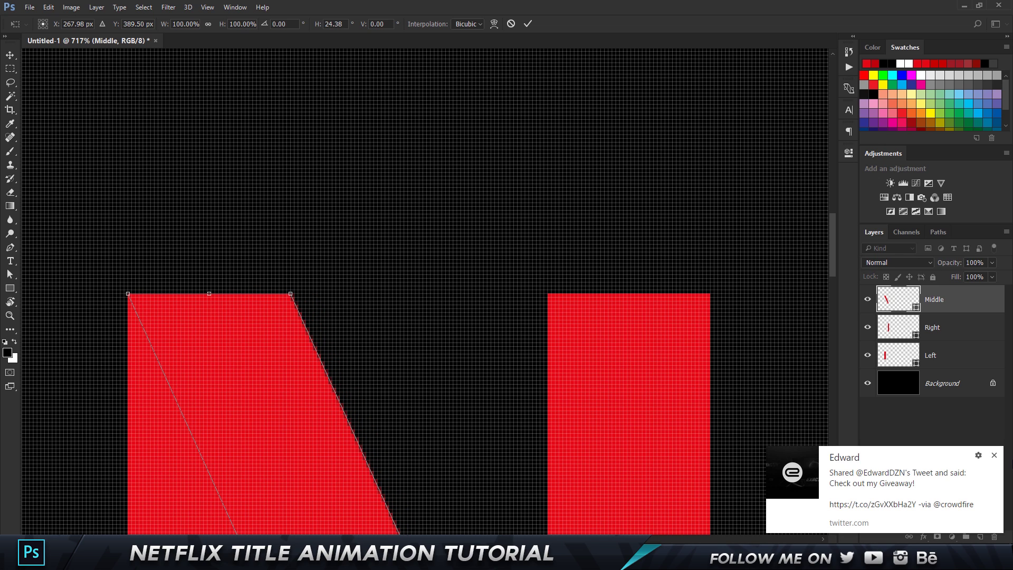
pyautogui.click(994, 456)
pyautogui.moveTo(208, 295); pyautogui.dragTo(228, 300)
pyautogui.press('Return')
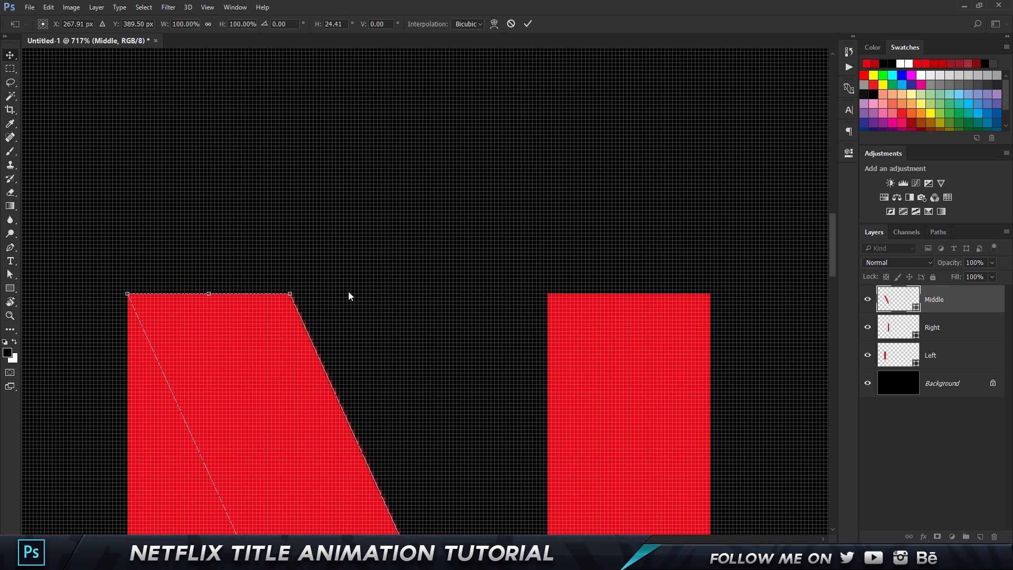
pyautogui.hotkey('ctrl', '0')
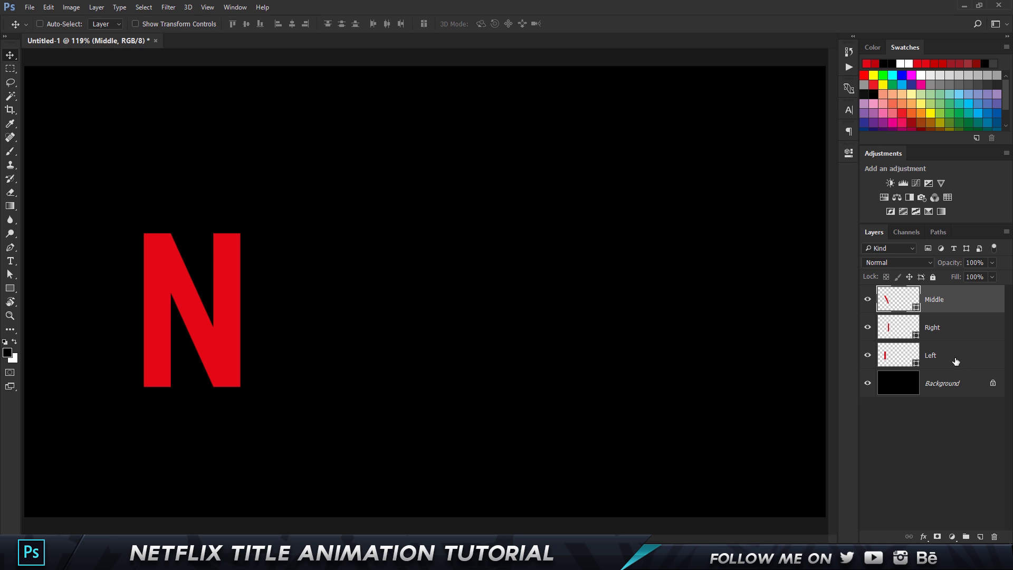
# Group the Left, Right and Middle layers and centre the group horizontally and vertically on the canvas.
pyautogui.keyDown('shift'); pyautogui.click(955, 361); pyautogui.keyUp('shift')
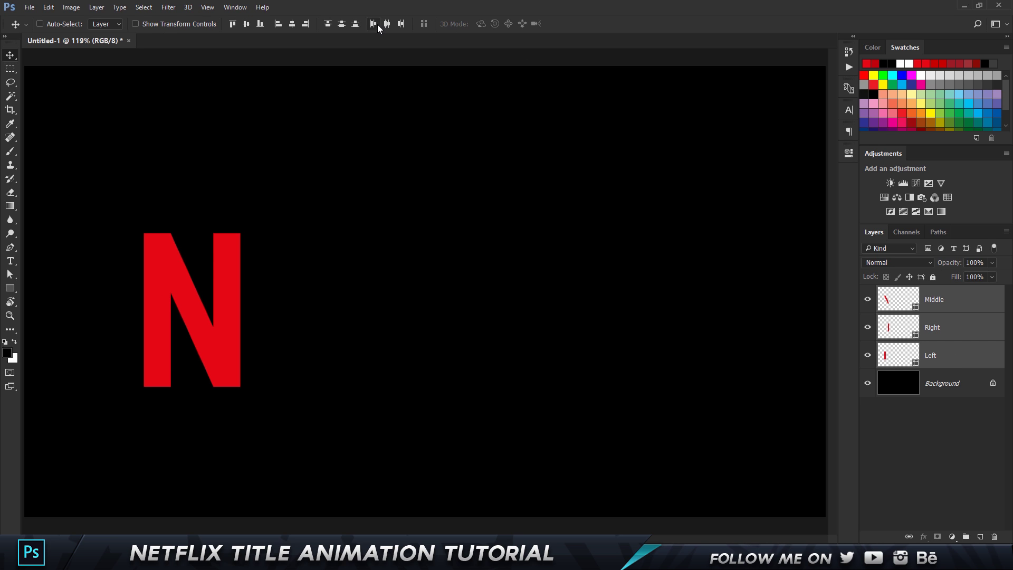
pyautogui.hotkey('ctrl', 'g')
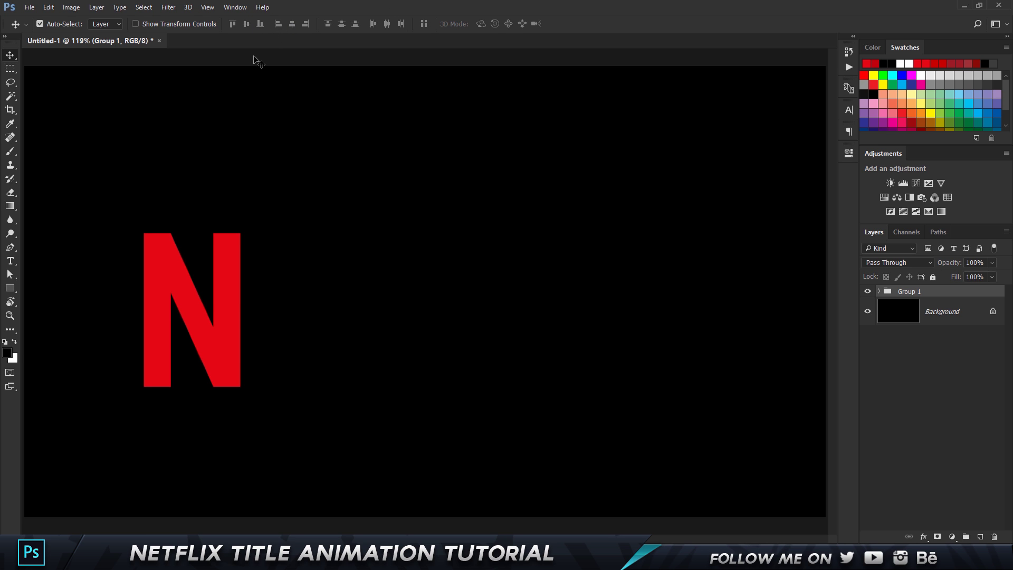
pyautogui.hotkey('ctrl', 'a')
pyautogui.click(293, 25)
pyautogui.click(246, 24)
pyautogui.hotkey('ctrl', 'd')
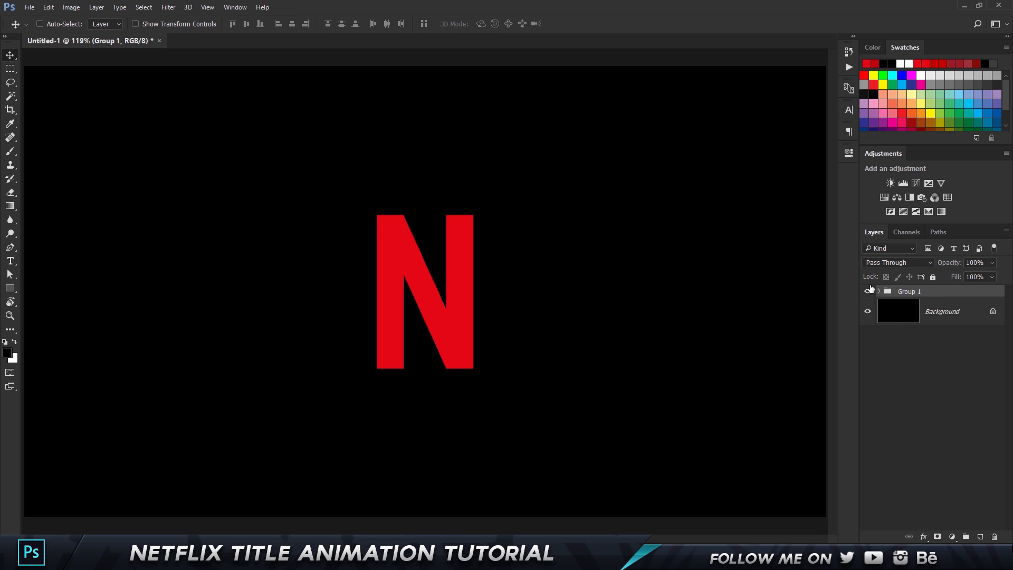
# Expand the group and add a new empty layer directly above the Left layer.
pyautogui.click(880, 291)
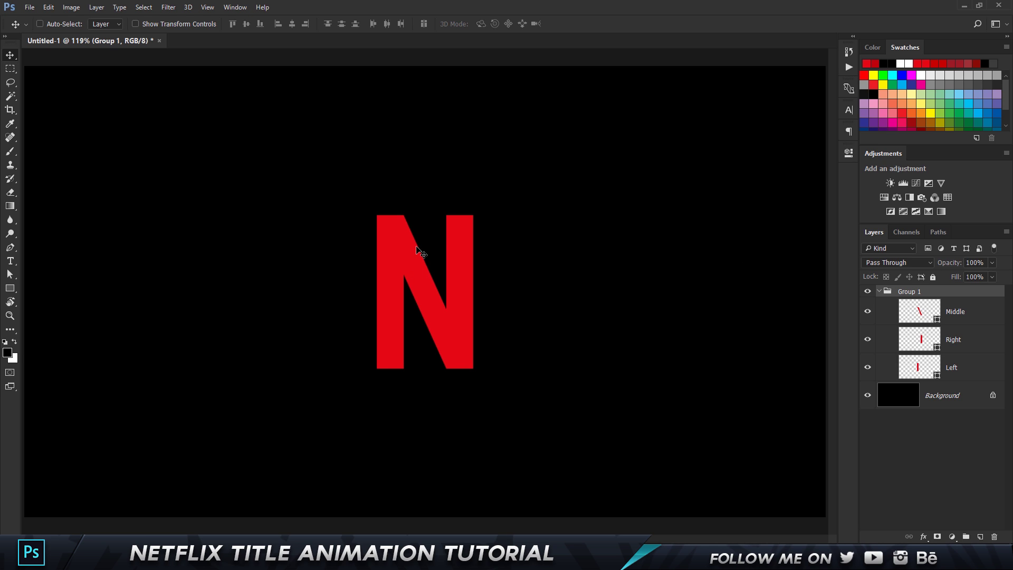
pyautogui.scroll(5, 421, 252)
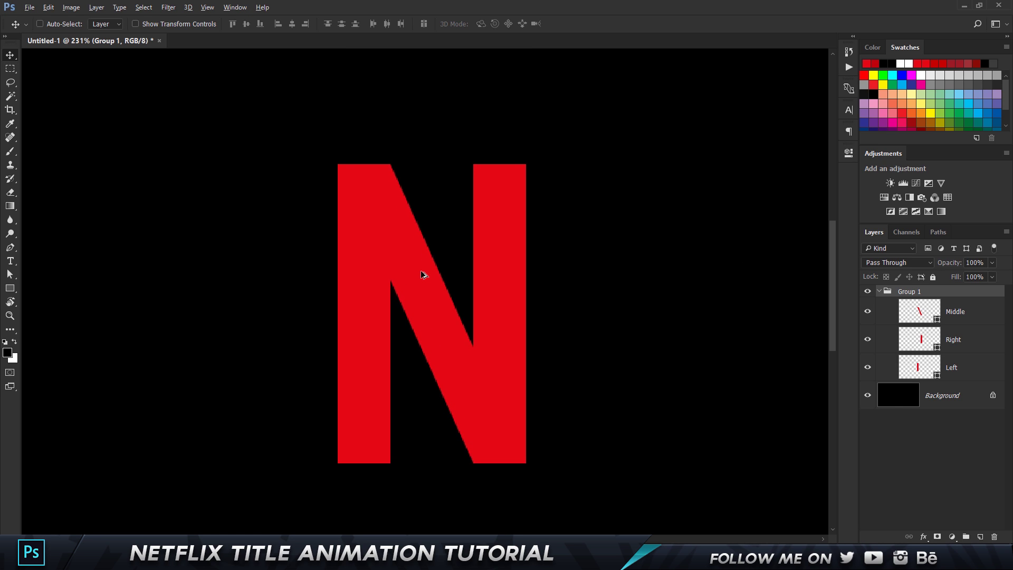
pyautogui.scroll(1, 421, 272)
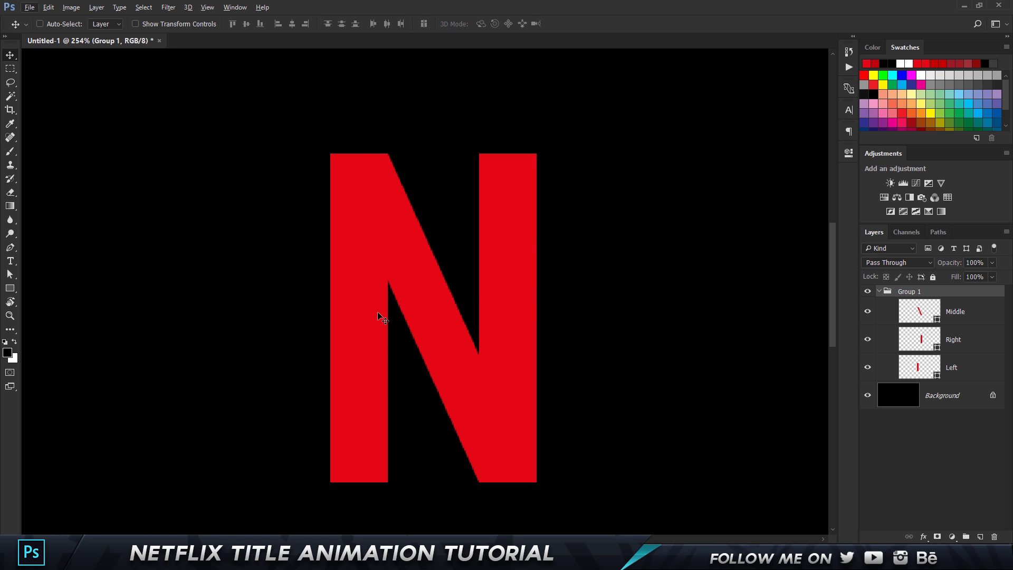
pyautogui.click(953, 378)
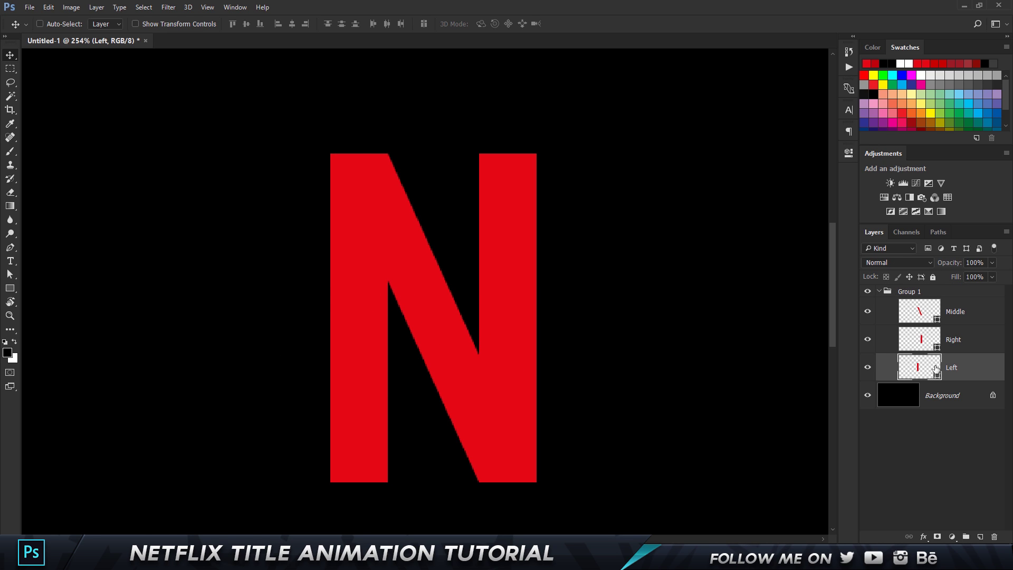
pyautogui.click(981, 537)
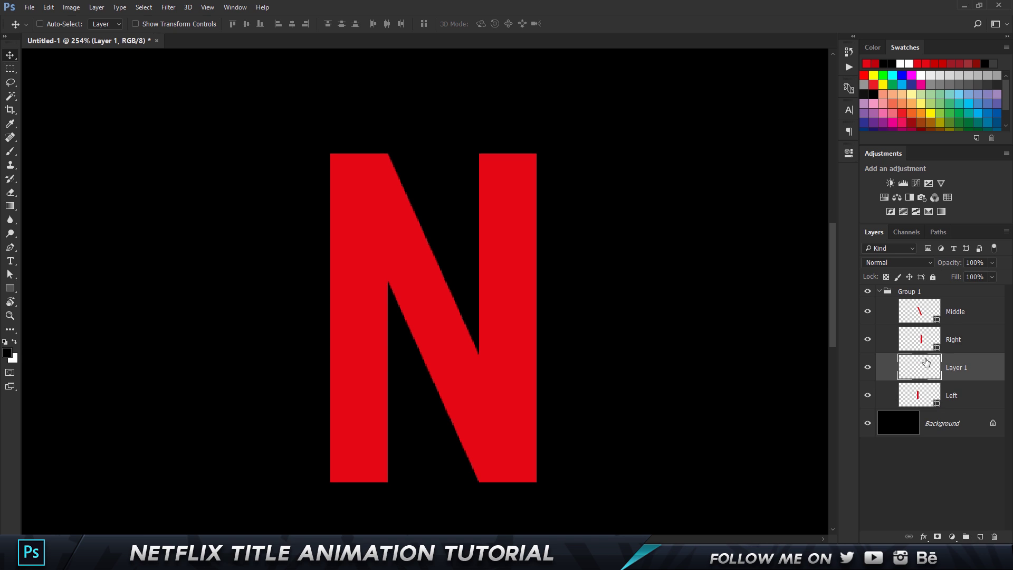
# Clip the new layer above Left to the Left bar and set the Brush tool's hardness to 0%.
pyautogui.rightClick(952, 366)
pyautogui.click(719, 307)
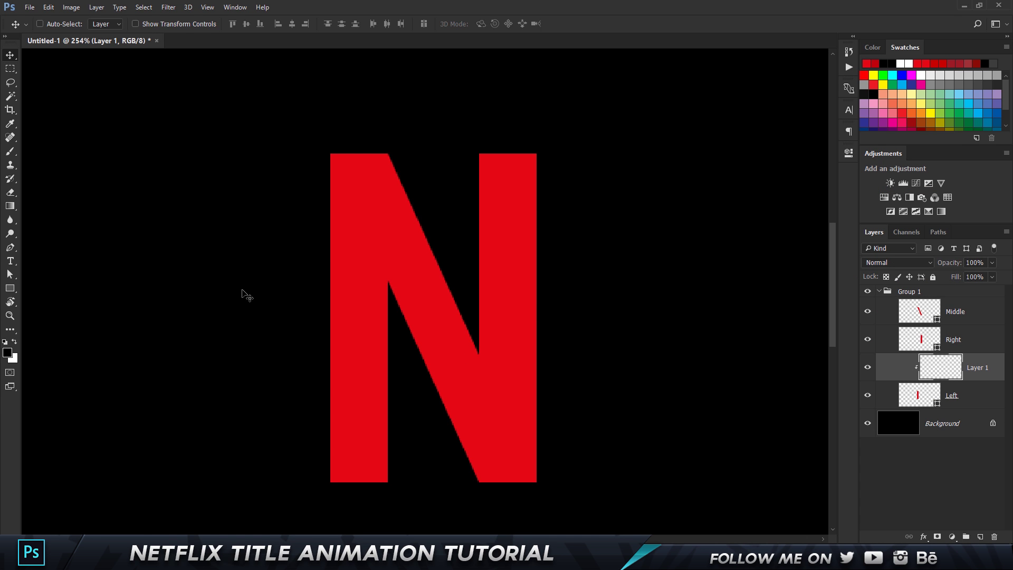
pyautogui.press('b')
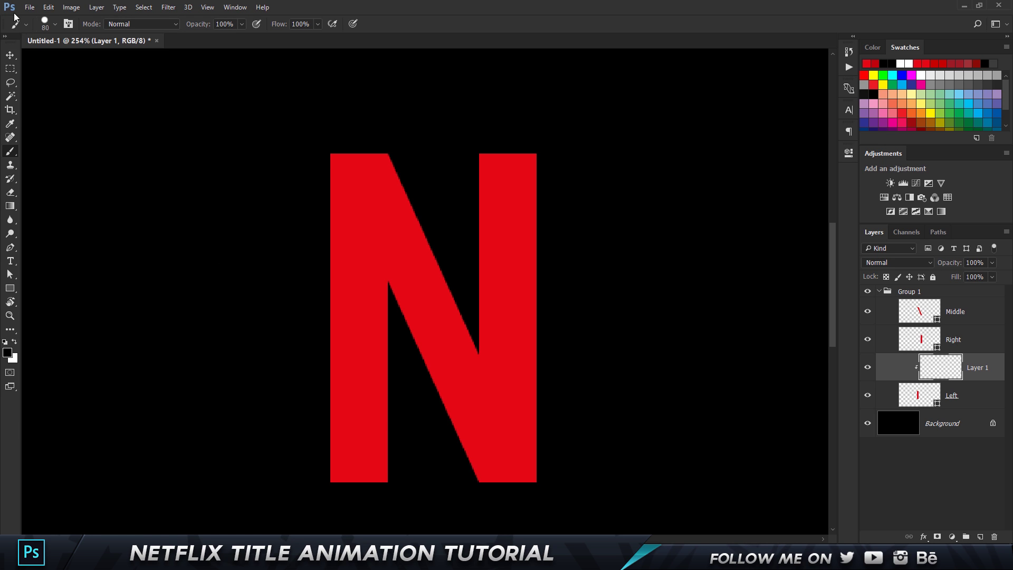
pyautogui.click(53, 24)
pyautogui.moveTo(81, 80); pyautogui.dragTo(15, 78)
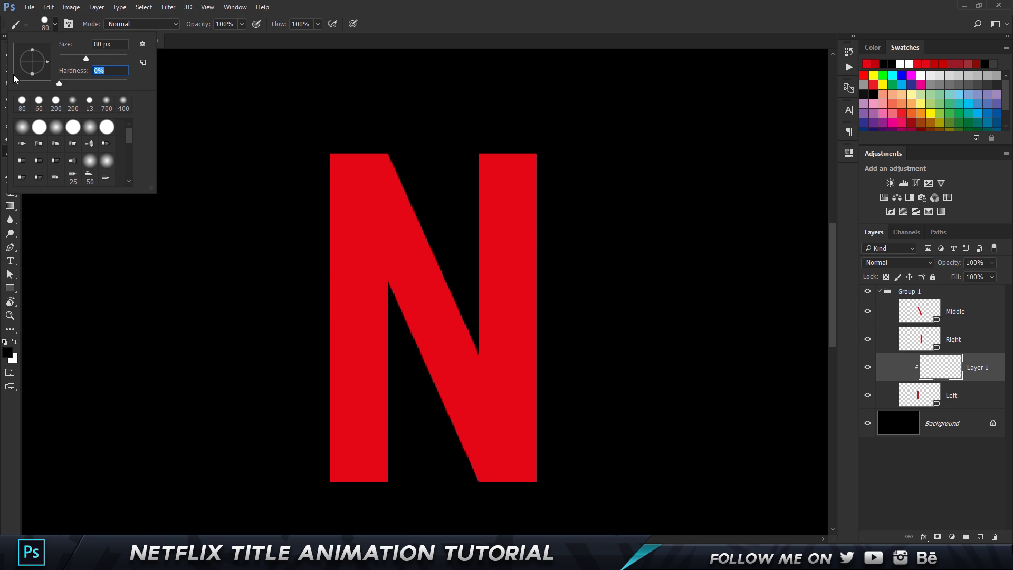
pyautogui.press('Return')
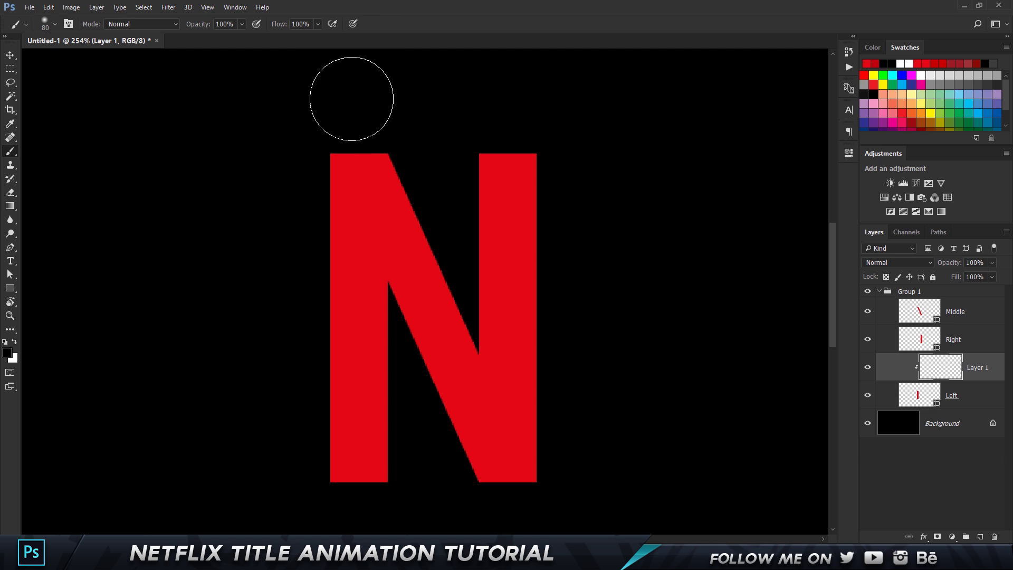
# Paint a soft black shadow on the clipped layer along the diagonal's edge over the Left bar, redoing the first stroke.
pyautogui.moveTo(351, 101); pyautogui.dragTo(445, 294)
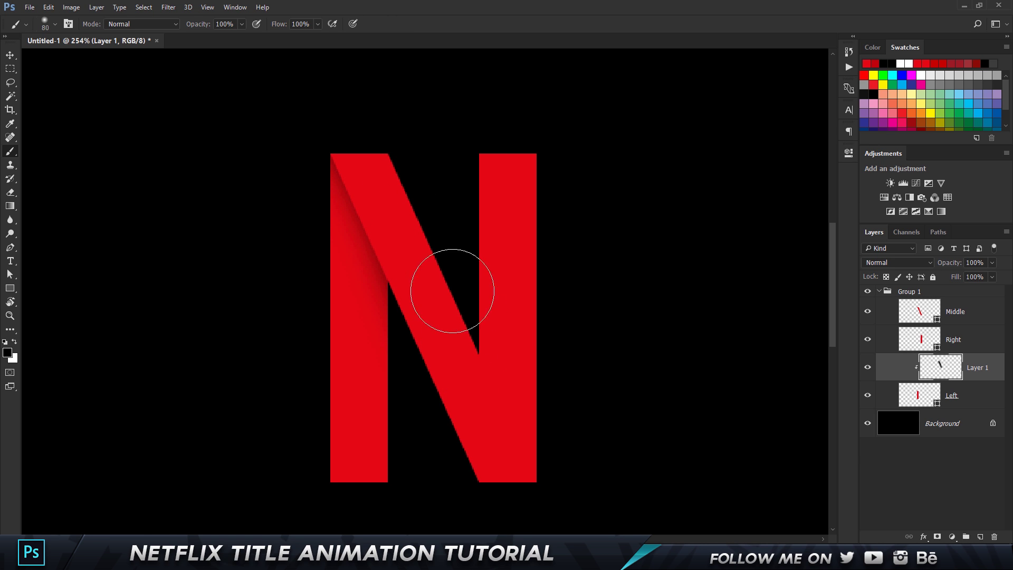
pyautogui.hotkey('ctrl', 'z')
pyautogui.moveTo(350, 102)
pyautogui.mouseDown()
pyautogui.moveTo(403, 223)
pyautogui.moveTo(467, 316)
pyautogui.mouseUp()
# Add a new empty layer directly above the Right layer and clip it to the Right bar.
pyautogui.click(965, 337)
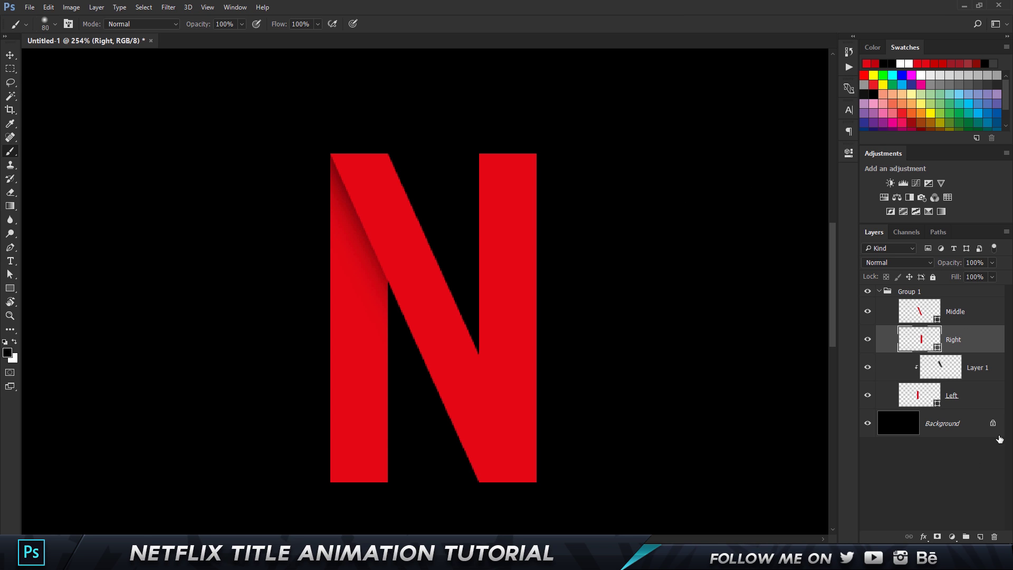
pyautogui.click(994, 536)
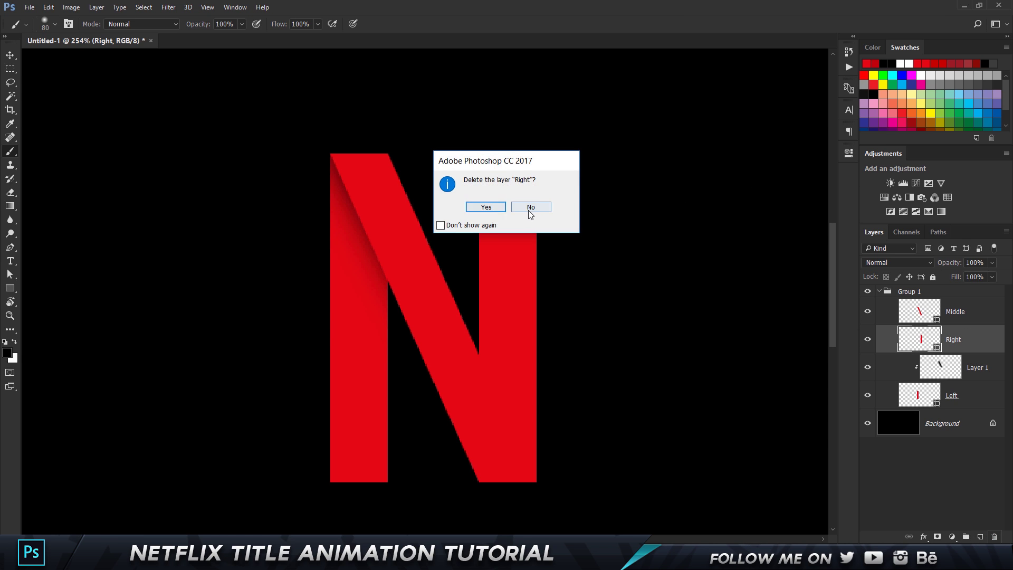
pyautogui.click(526, 207)
pyautogui.click(978, 536)
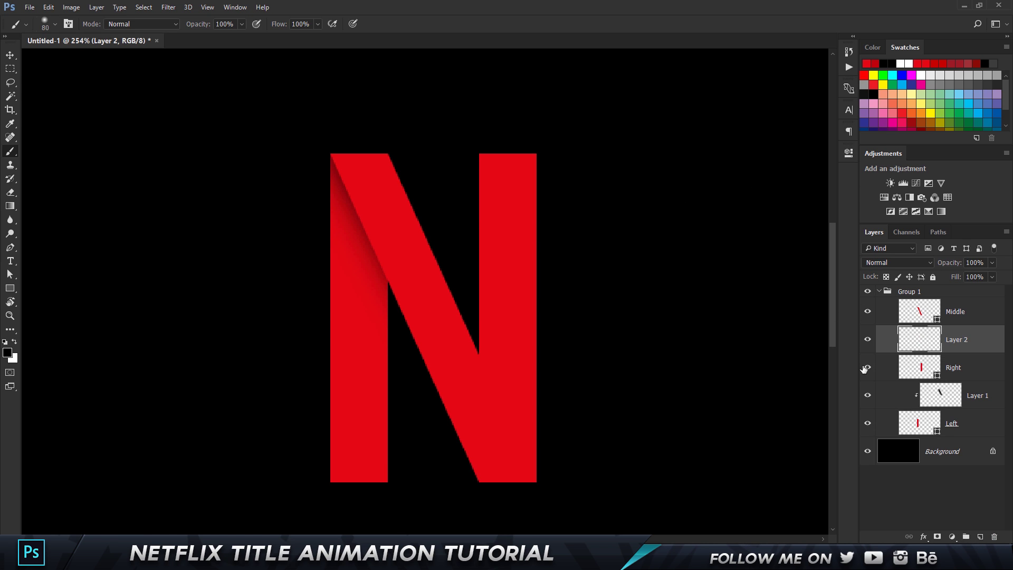
pyautogui.rightClick(922, 351)
pyautogui.click(983, 360)
pyautogui.rightClick(973, 340)
pyautogui.click(746, 309)
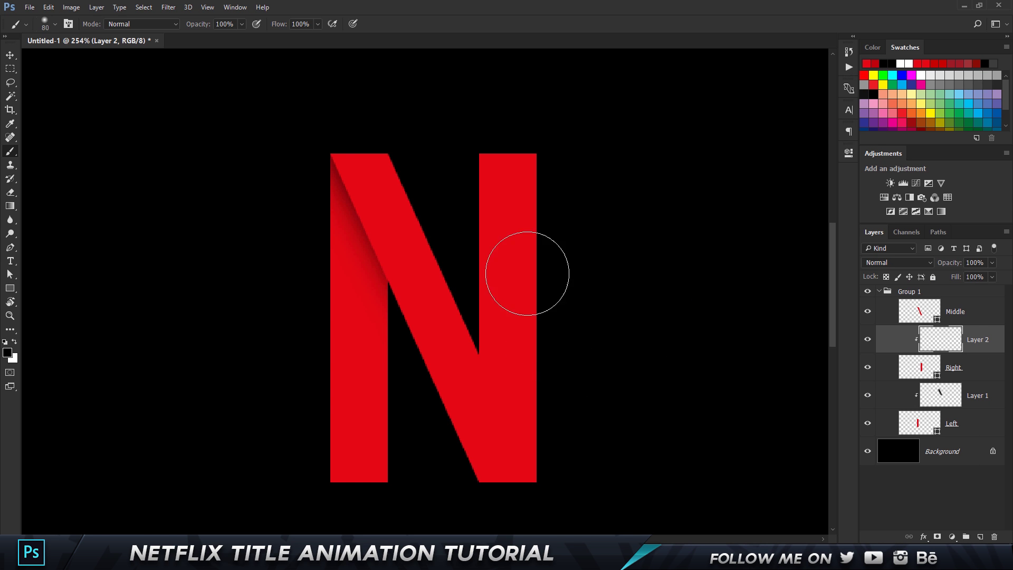
# Paint a soft black shadow on the clipped layer along the diagonal's lower edge over the Right bar.
pyautogui.scroll(-4, 428, 353)
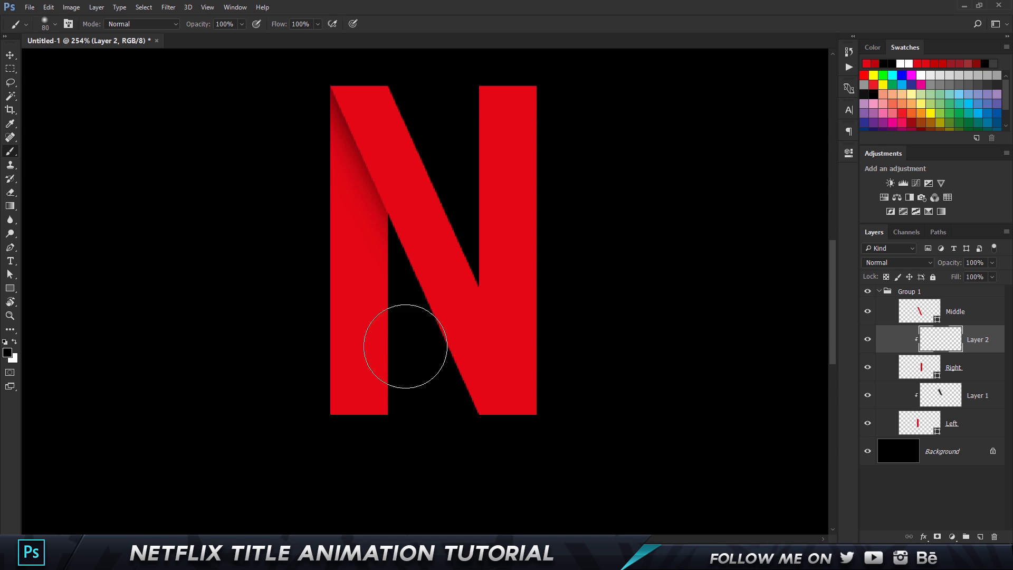
pyautogui.scroll(1, 432, 288)
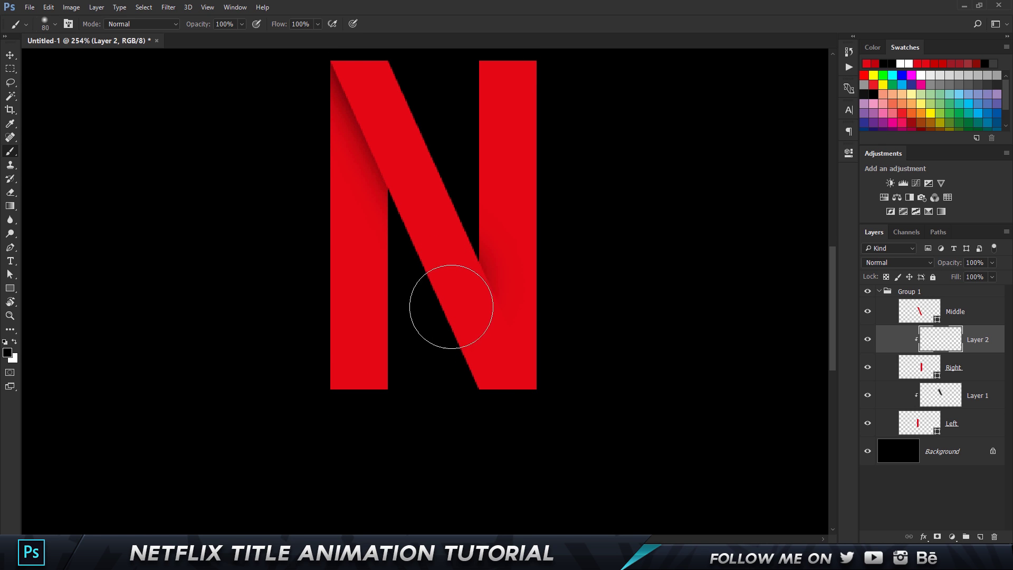
pyautogui.moveTo(448, 305); pyautogui.dragTo(523, 423)
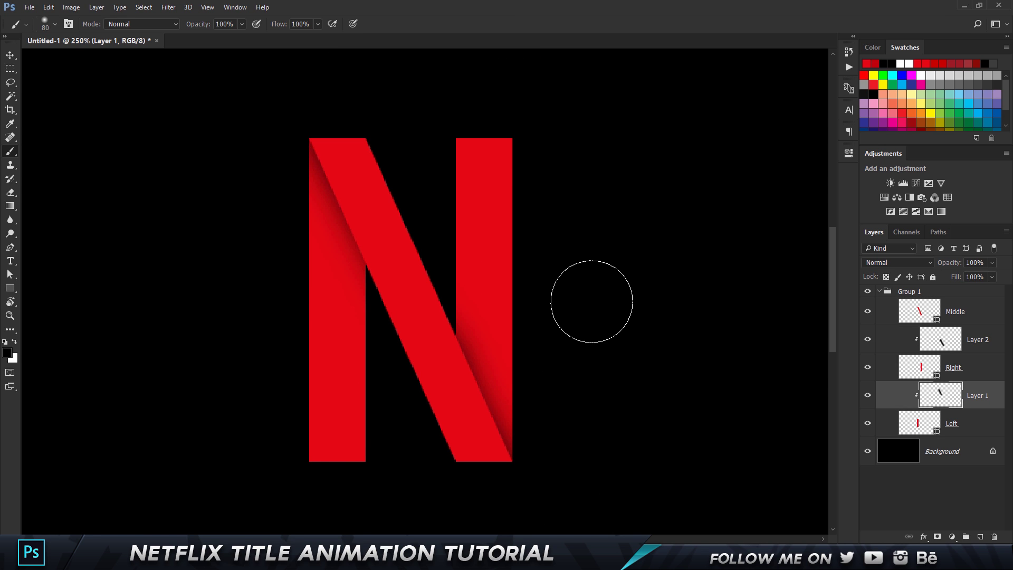
pyautogui.hotkey('ctrl', '0')
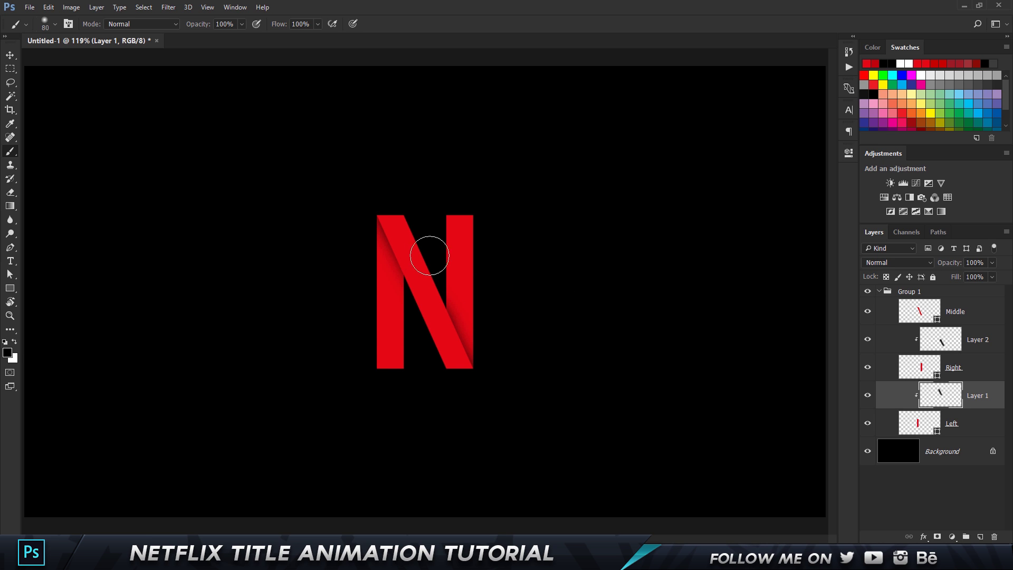
pyautogui.scroll(2, 441, 276)
pyautogui.press('v')
pyautogui.hotkey('alt', 'v')
pyautogui.press('Escape')
pyautogui.press('Escape')
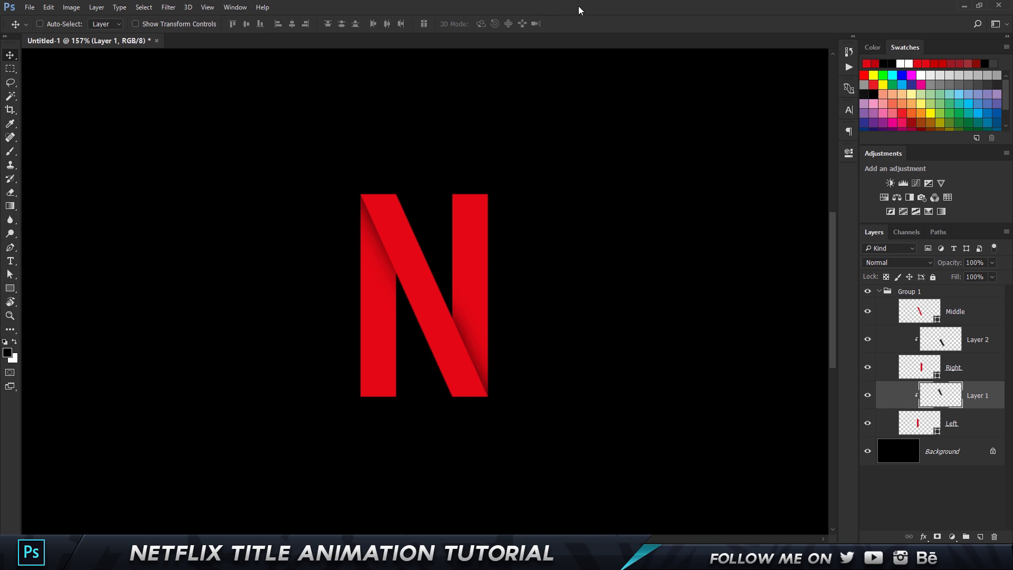
# Move all the bar and shadow layers out of Group 1 and delete the empty group.
pyautogui.click(905, 295)
pyautogui.click(922, 313)
pyautogui.keyDown('shift'); pyautogui.click(956, 427); pyautogui.keyUp('shift')
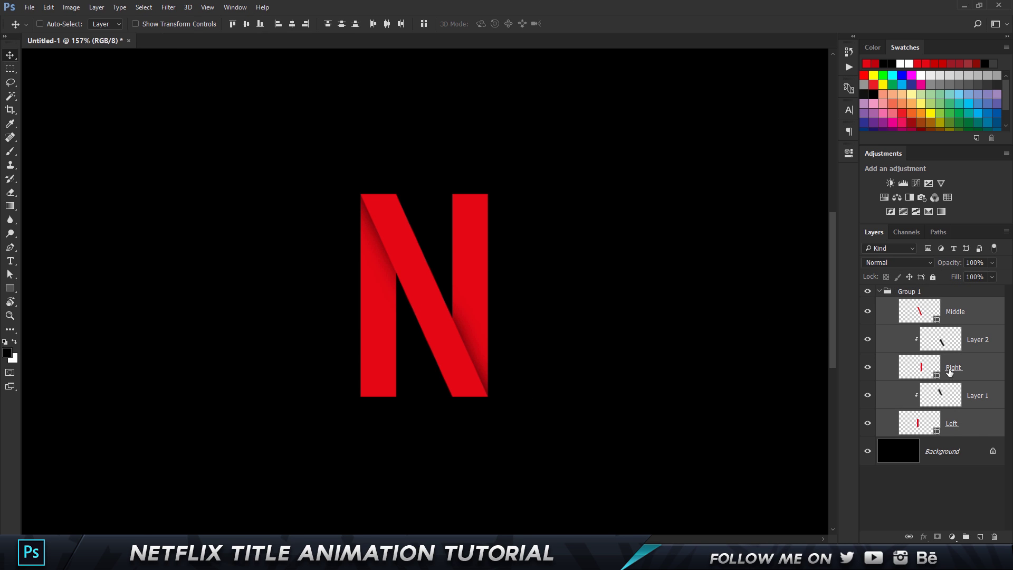
pyautogui.moveTo(972, 427); pyautogui.dragTo(915, 379)
pyautogui.click(914, 431)
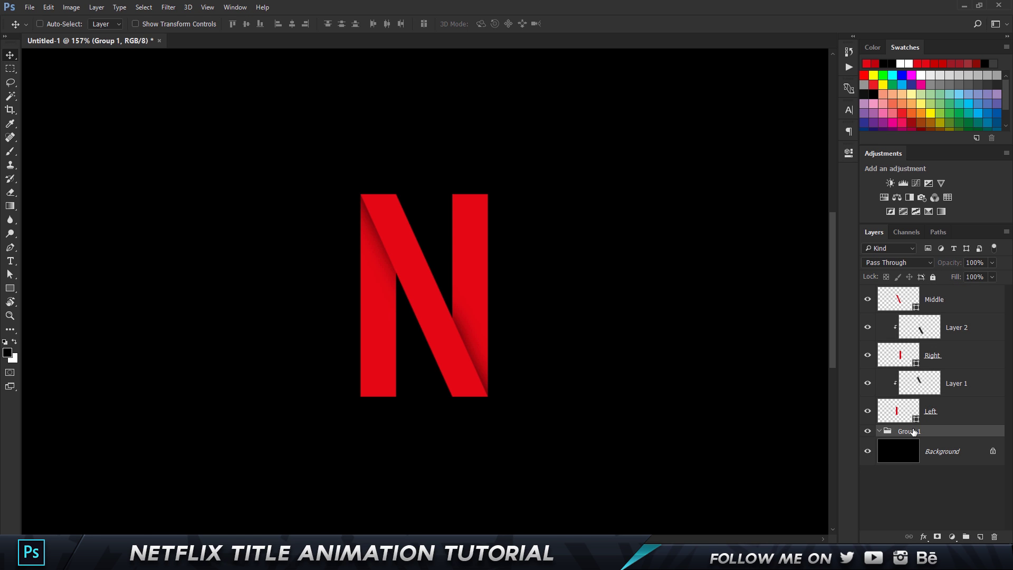
pyautogui.press('Delete')
# Merge the Left bar with its clipped shadow layer, Layer 1.
pyautogui.press('b')
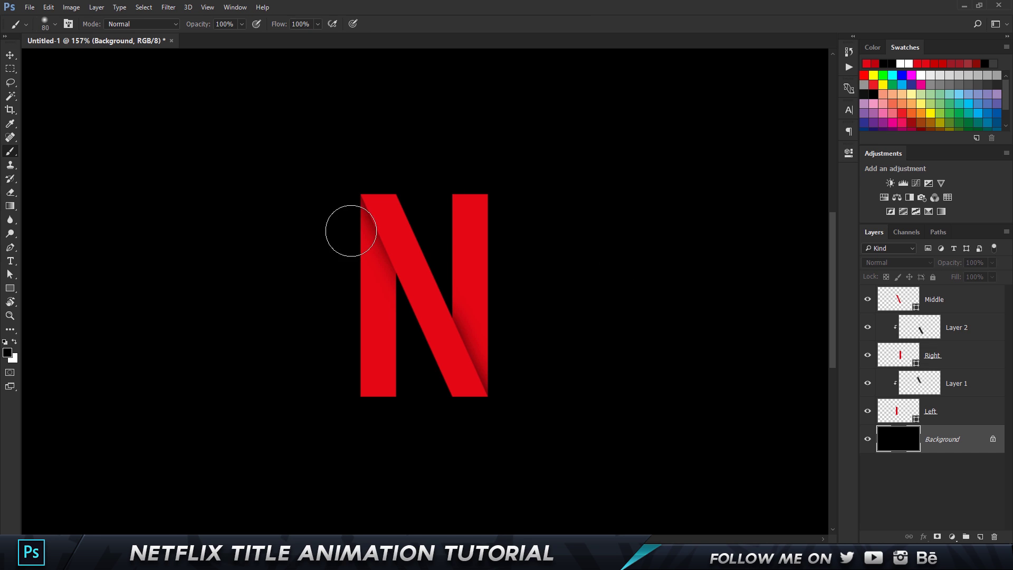
pyautogui.press('v')
pyautogui.click(954, 412)
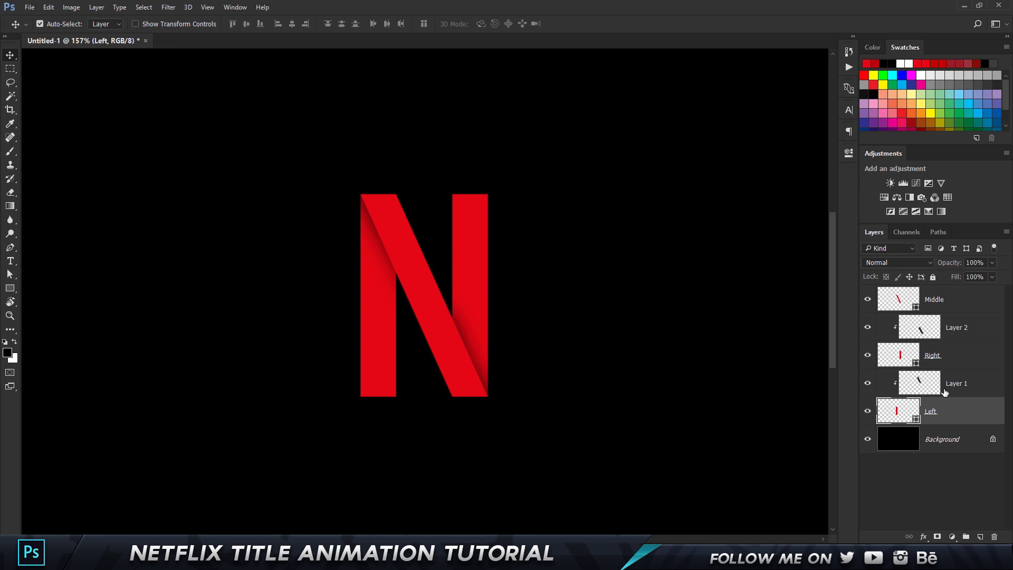
pyautogui.keyDown('ctrl'); pyautogui.click(946, 391); pyautogui.keyUp('ctrl')
pyautogui.hotkey('ctrl', 'e')
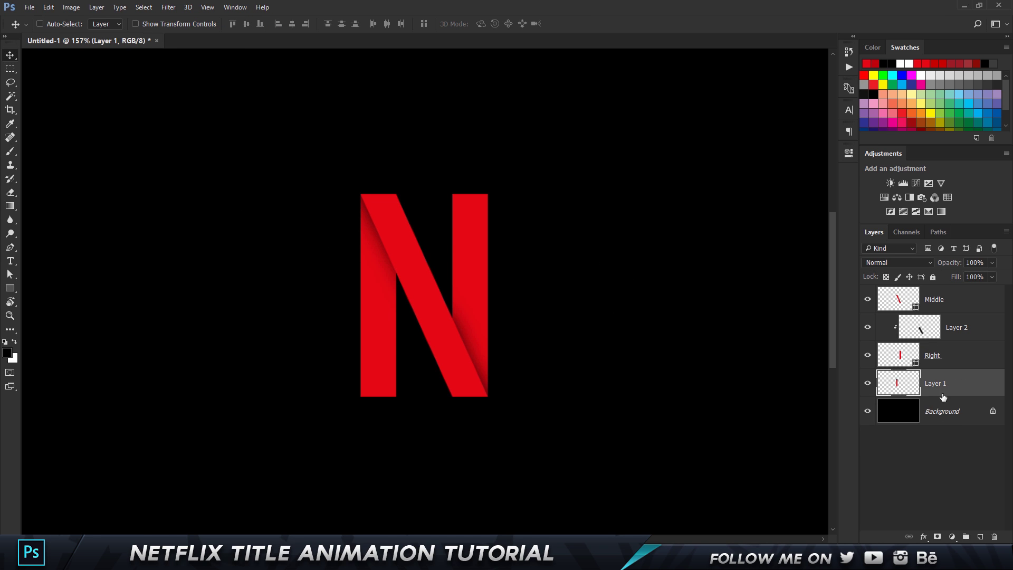
# Merge the Right bar with its clipped shadow layer, Layer 2, and clear the selection outline.
pyautogui.click(950, 366)
pyautogui.keyDown('ctrl'); pyautogui.click(939, 331); pyautogui.keyUp('ctrl')
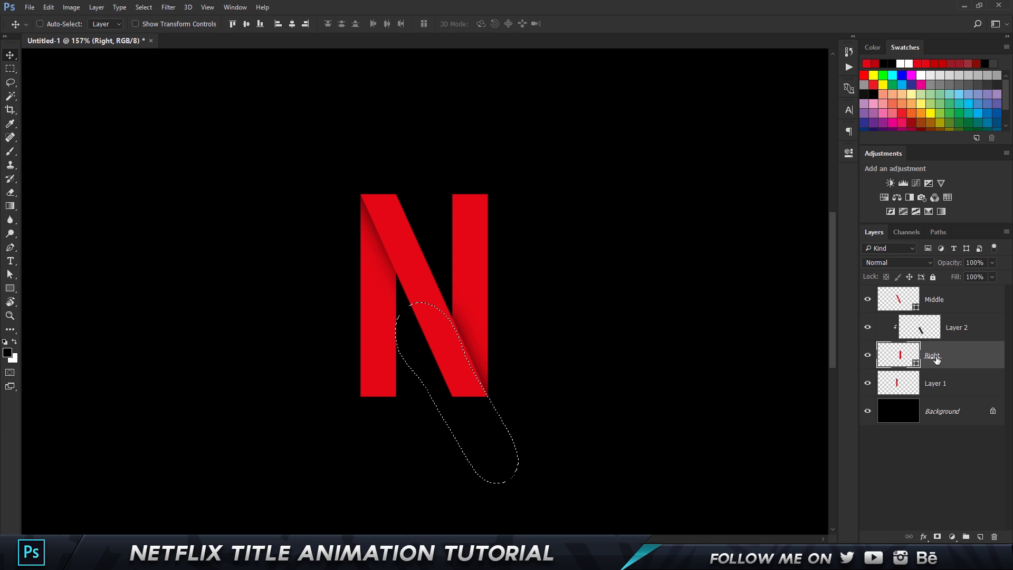
pyautogui.keyDown('ctrl'); pyautogui.click(958, 332); pyautogui.keyUp('ctrl')
pyautogui.rightClick(957, 332)
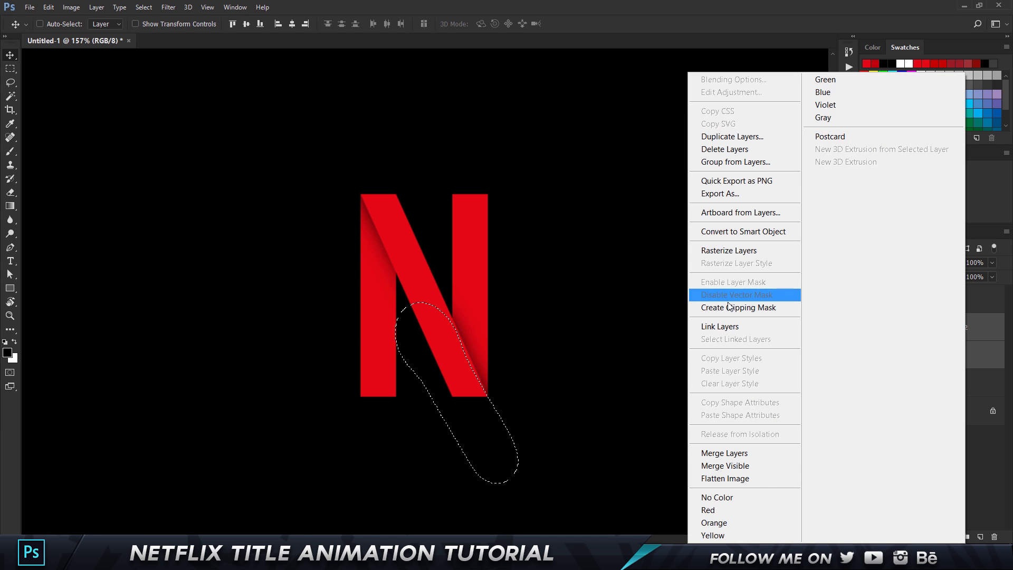
pyautogui.click(735, 452)
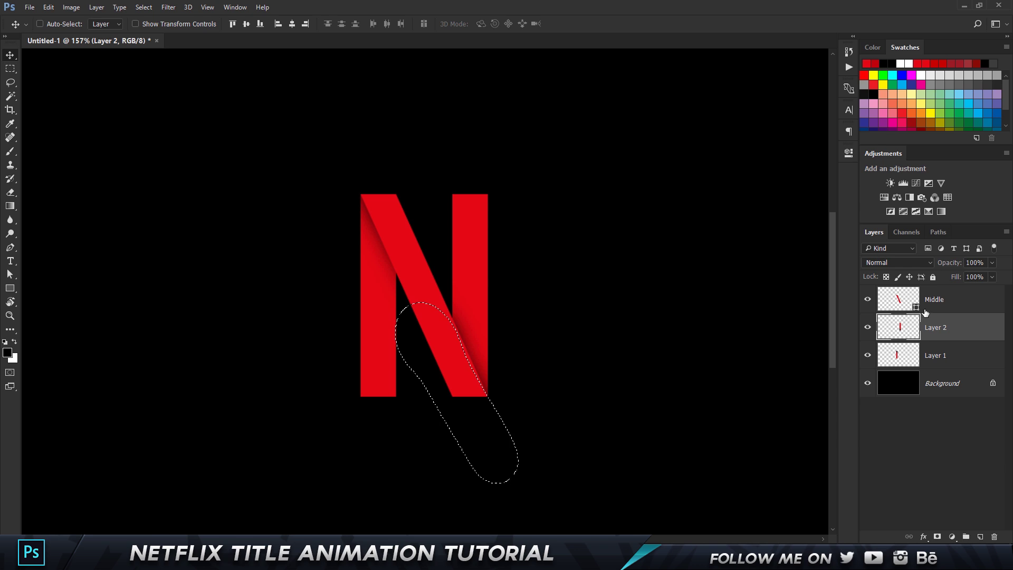
pyautogui.hotkey('ctrl', 'd')
pyautogui.click(934, 299)
pyautogui.moveTo(423, 310)
pyautogui.mouseDown()
pyautogui.moveTo(457, 302)
pyautogui.moveTo(403, 314)
pyautogui.mouseUp()
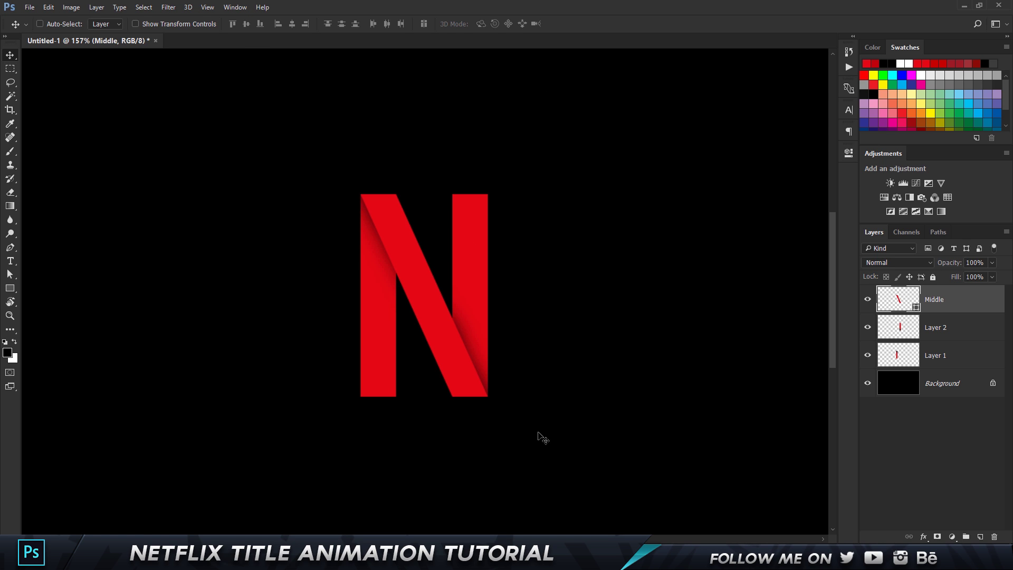
# Show the Timeline and create a video timeline for the document.
pyautogui.click(236, 8)
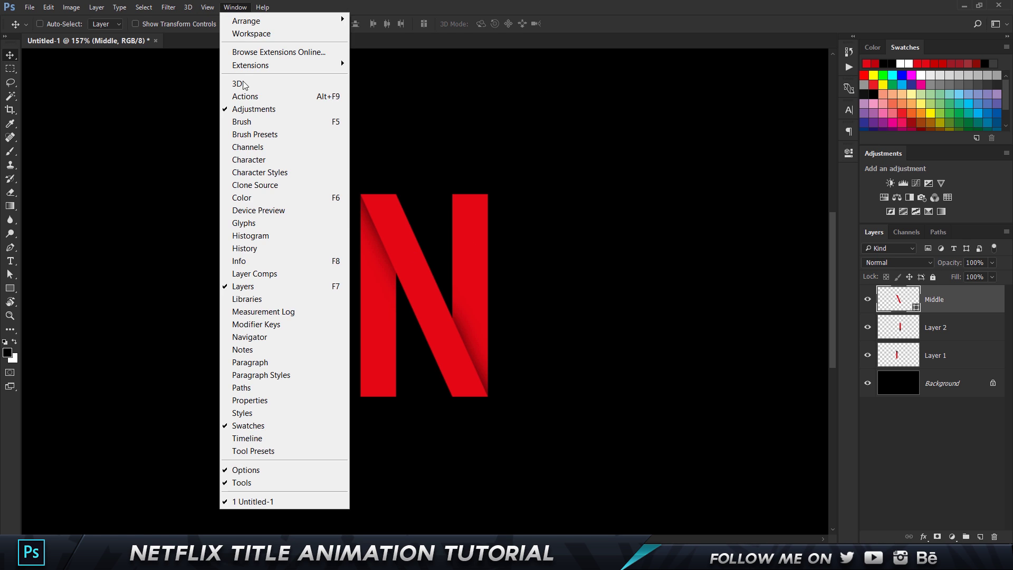
pyautogui.click(262, 438)
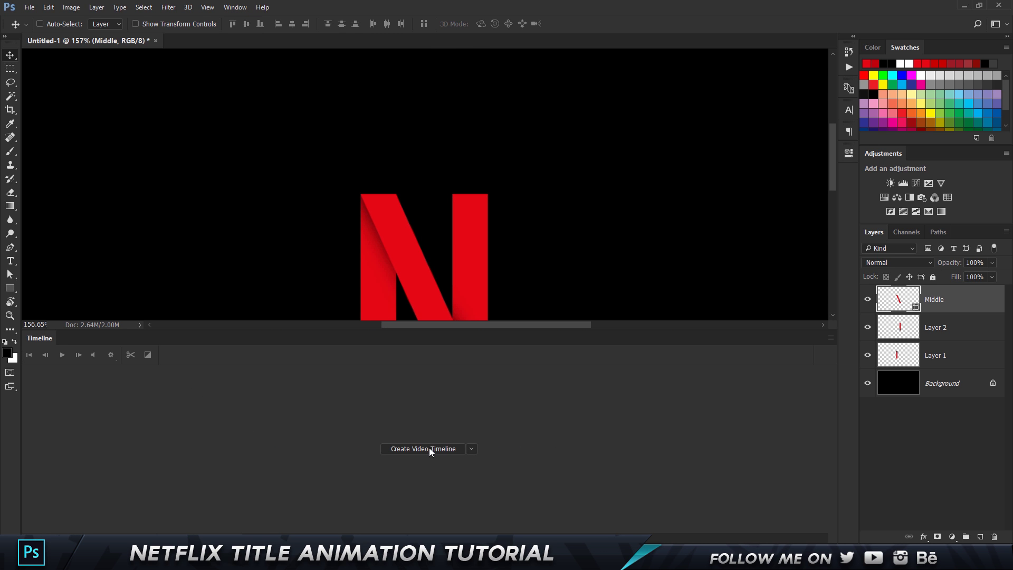
pyautogui.click(429, 448)
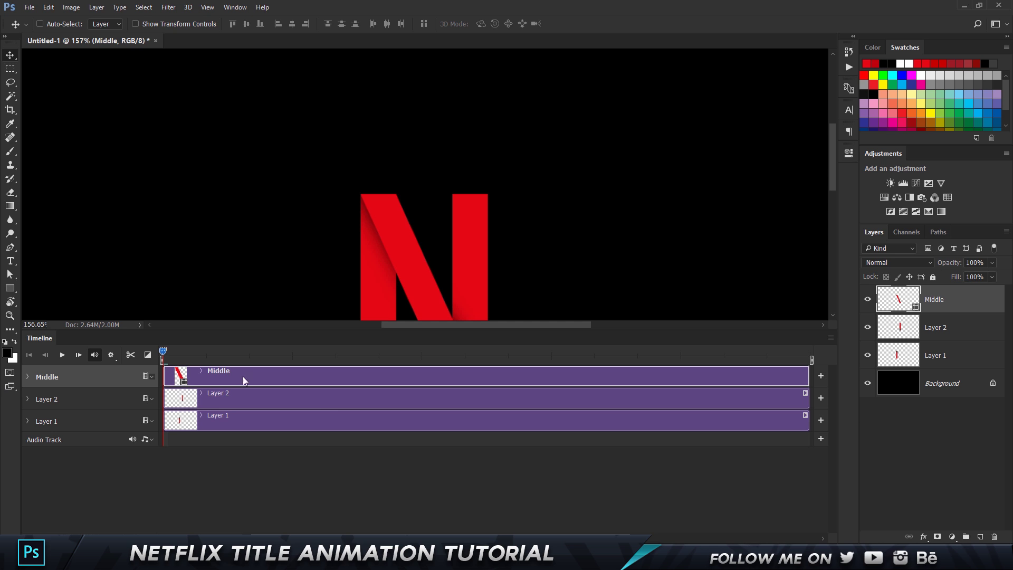
# Rename Layer 2 to Right and Layer 1 to Left.
pyautogui.doubleClick(942, 329)
pyautogui.write('Right')
pyautogui.press('Return')
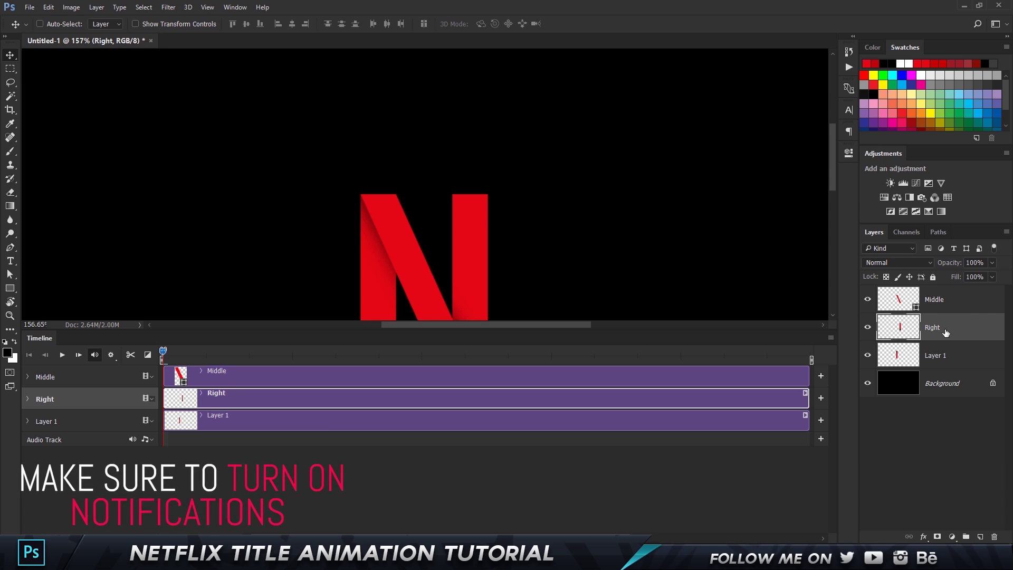
pyautogui.doubleClick(943, 355)
pyautogui.write('Left')
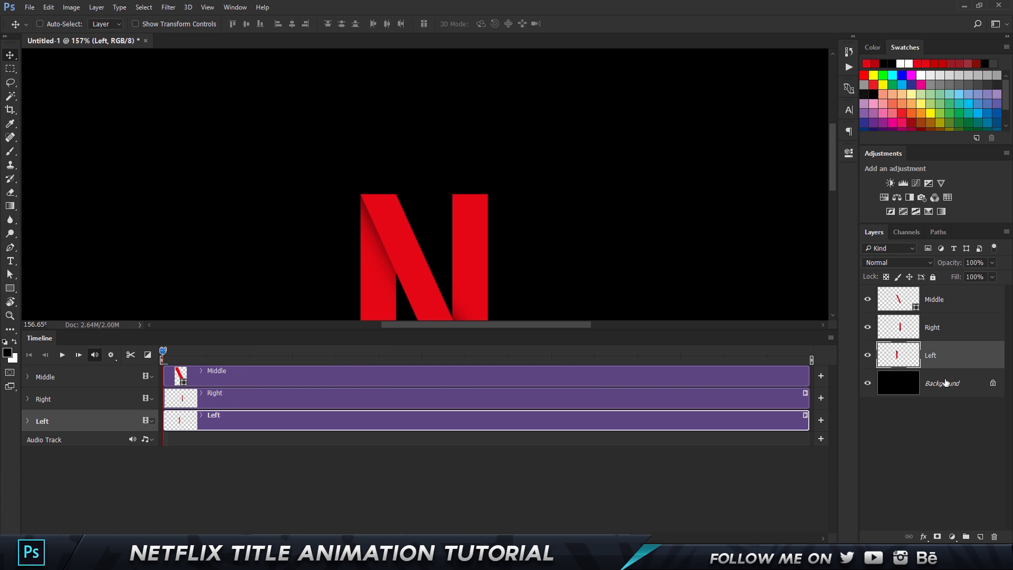
# Rasterize the Middle shape layer.
pyautogui.click(961, 296)
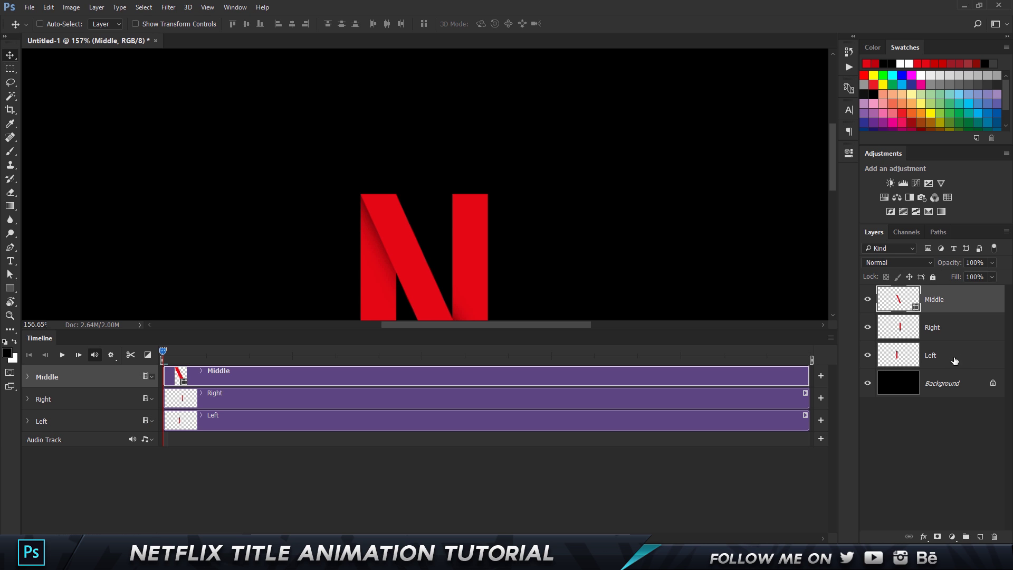
pyautogui.rightClick(966, 306)
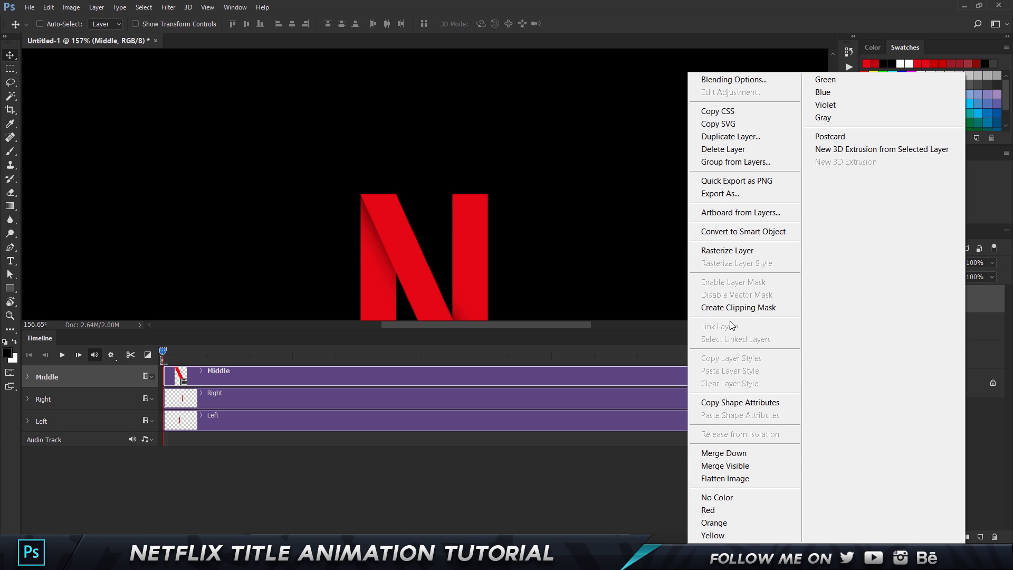
pyautogui.click(739, 250)
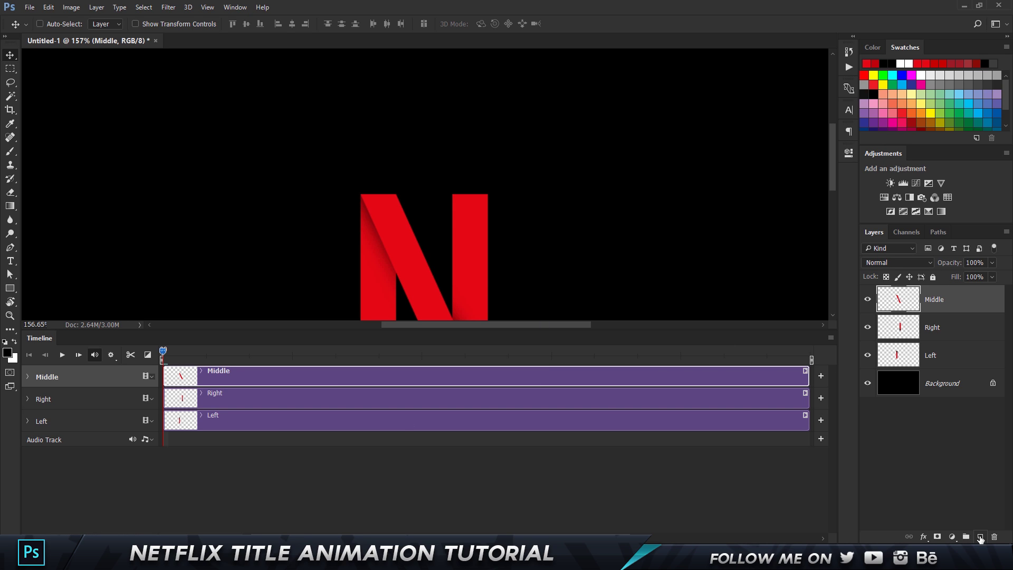
# Add a layer mask to each of the Middle, Right and Left layers.
pyautogui.click(939, 537)
pyautogui.click(957, 335)
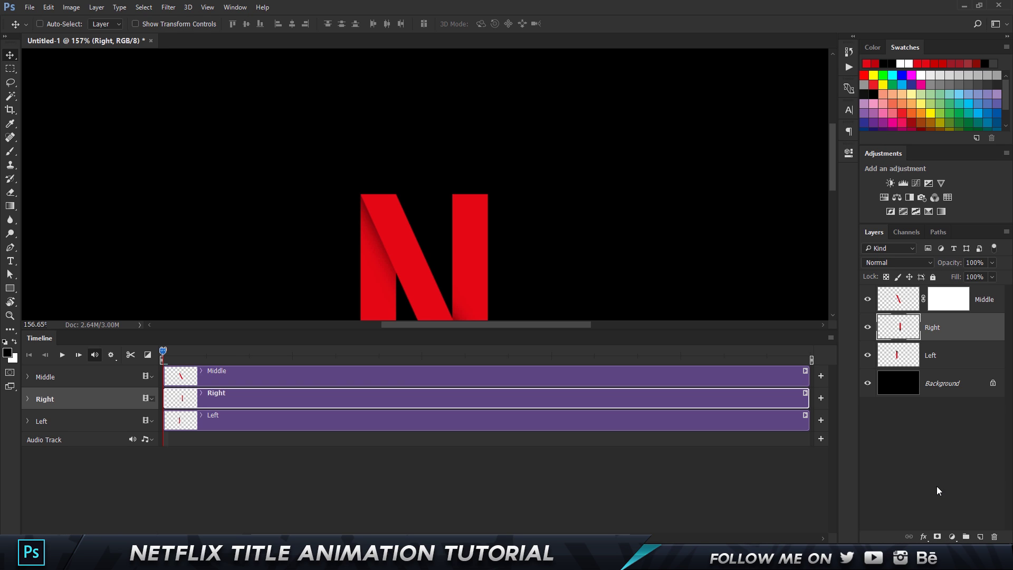
pyautogui.click(938, 537)
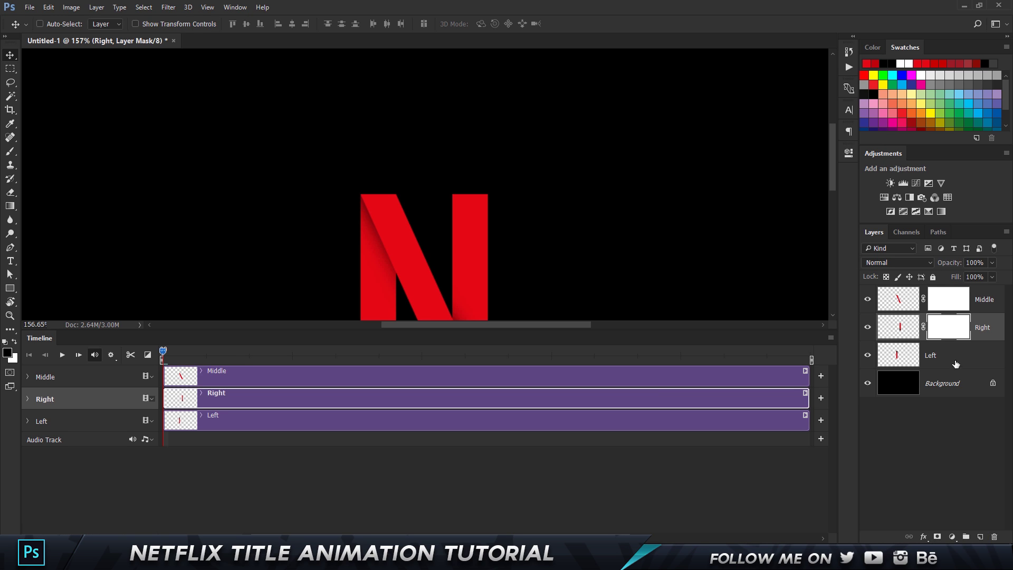
pyautogui.click(955, 355)
pyautogui.click(938, 537)
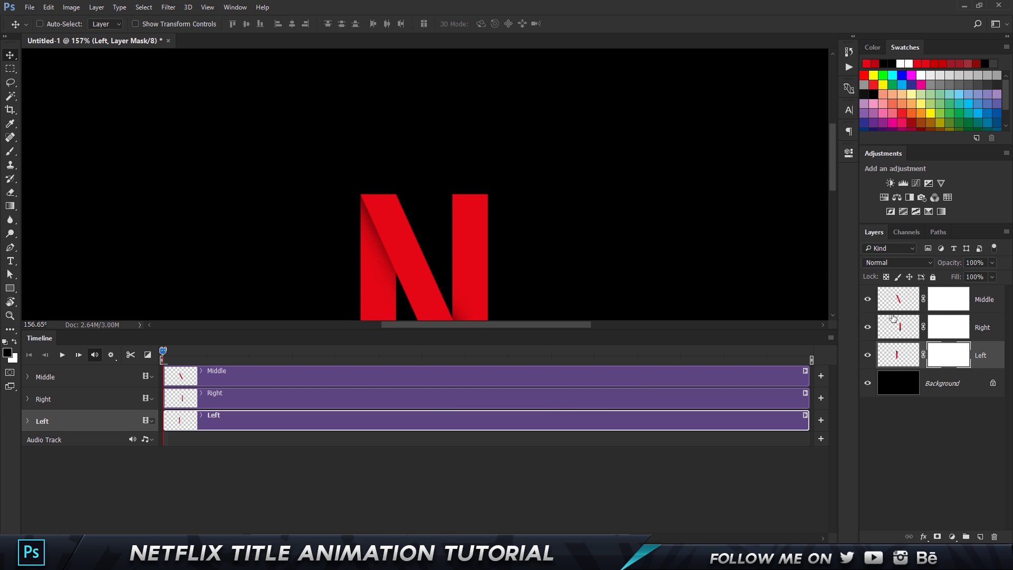
# Unlink the layer masks from the Middle, Right and Left layers.
pyautogui.click(923, 299)
pyautogui.click(923, 327)
pyautogui.click(923, 354)
pyautogui.scroll(-3, 452, 251)
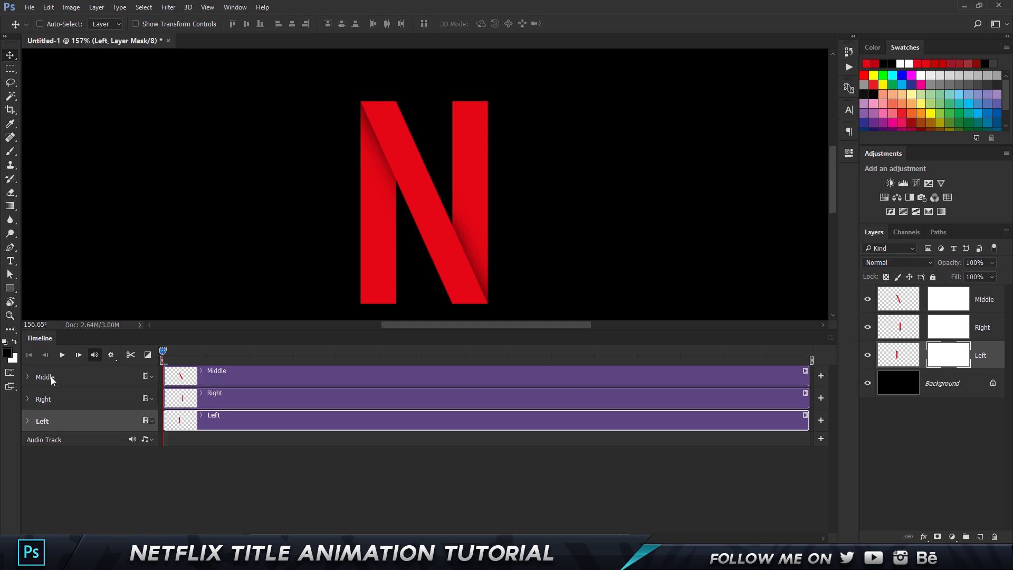
# Hide the Right and Left layers and expand the Middle track's animation properties in the timeline.
pyautogui.click(867, 326)
pyautogui.click(867, 355)
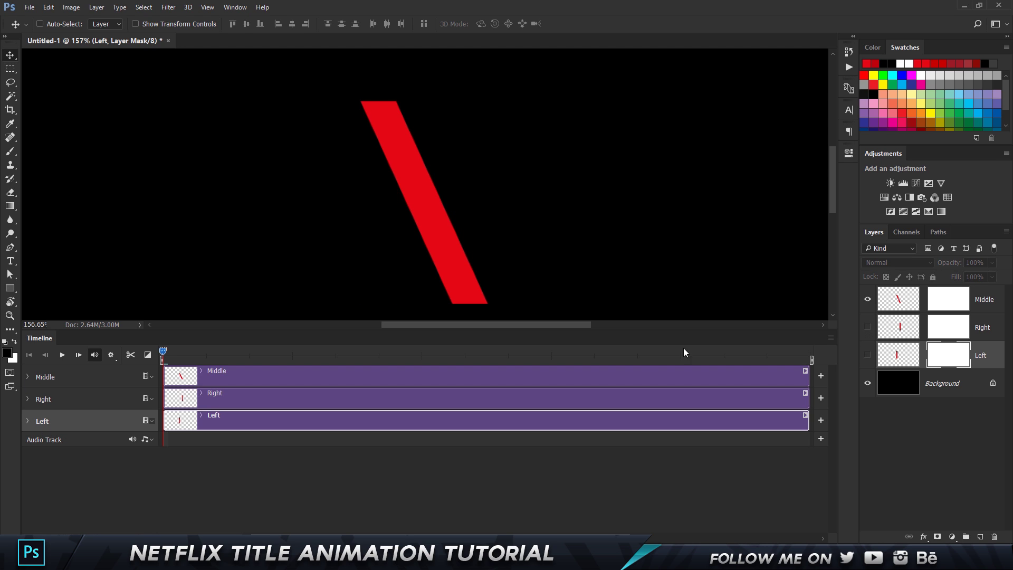
pyautogui.click(28, 376)
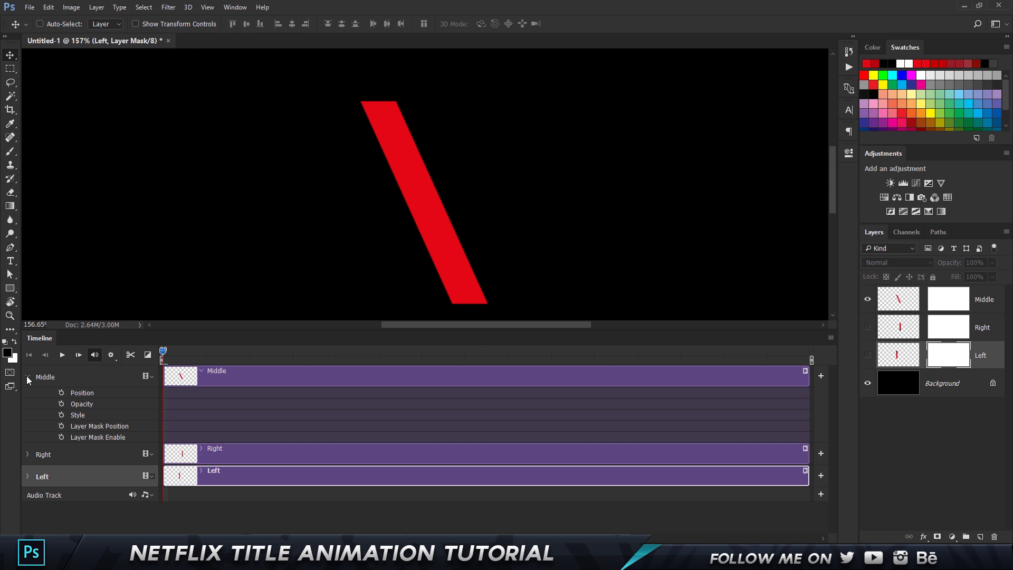
# Draw a rectangular marquee selection around the whole diagonal bar with the Middle layer active.
pyautogui.click(991, 298)
pyautogui.click(10, 68)
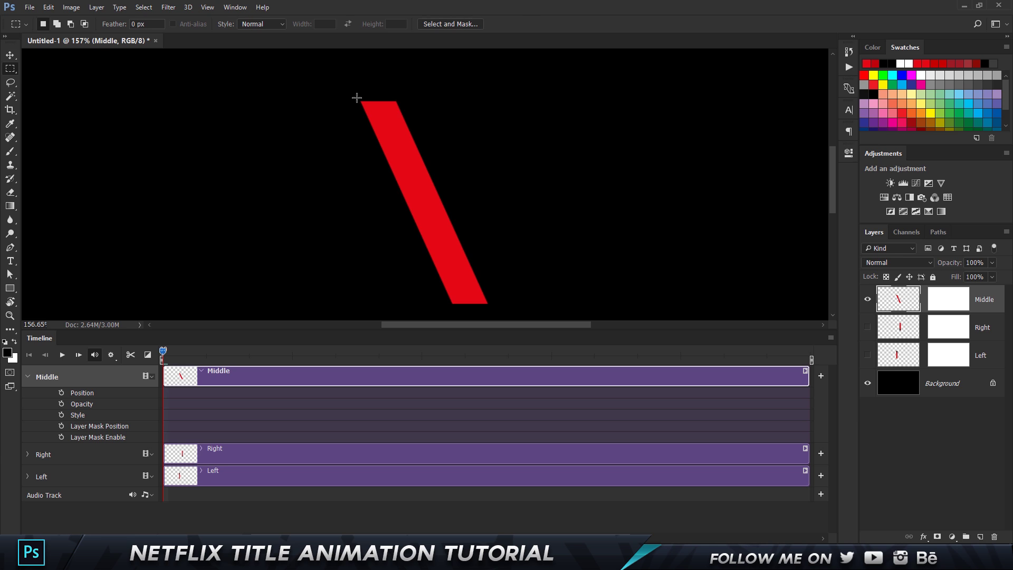
pyautogui.moveTo(357, 98); pyautogui.dragTo(491, 309)
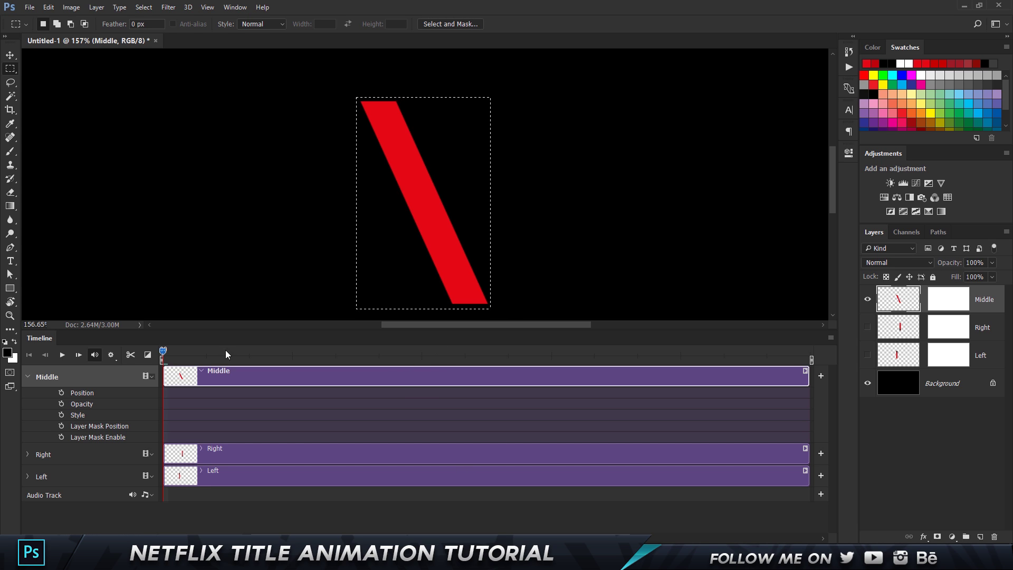
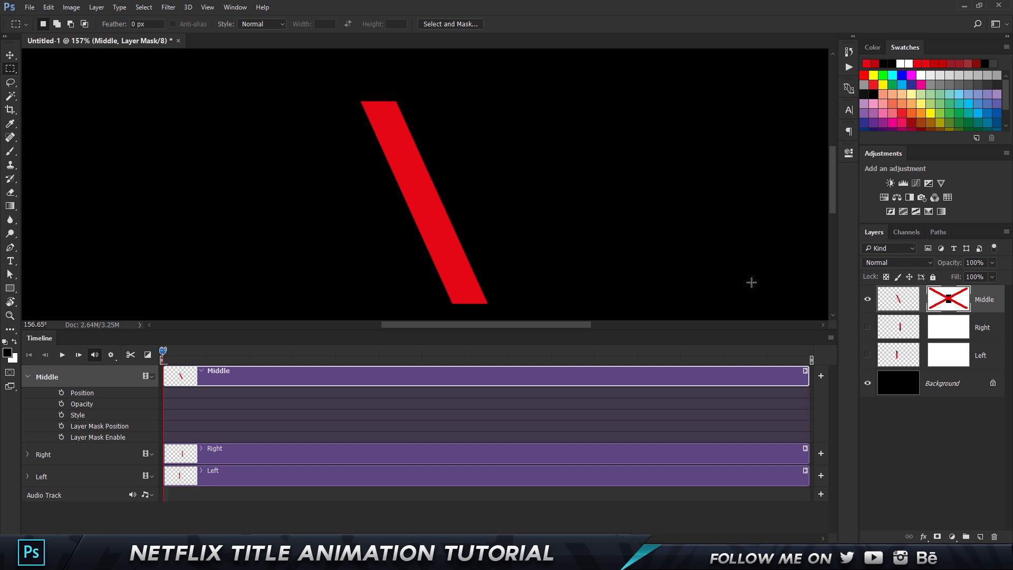
# Enable the Middle layer's mask and switch to the Move tool.
pyautogui.rightClick(966, 294)
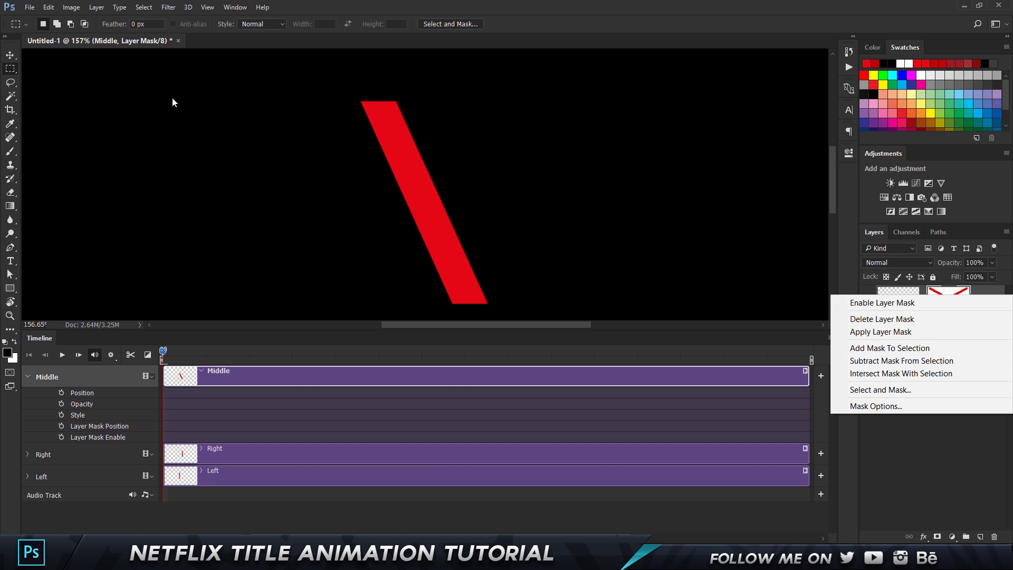
pyautogui.click(896, 302)
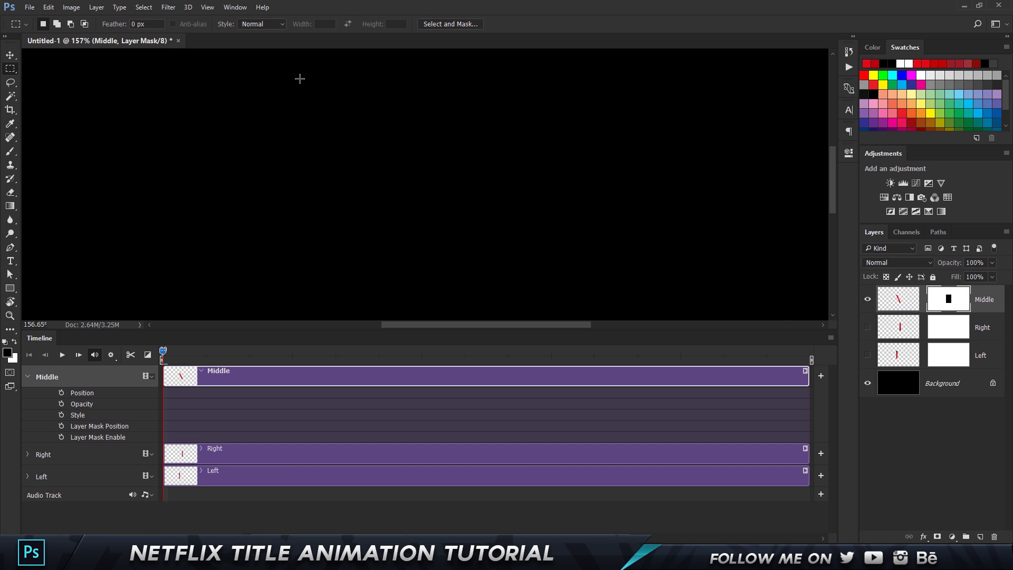
pyautogui.press('v')
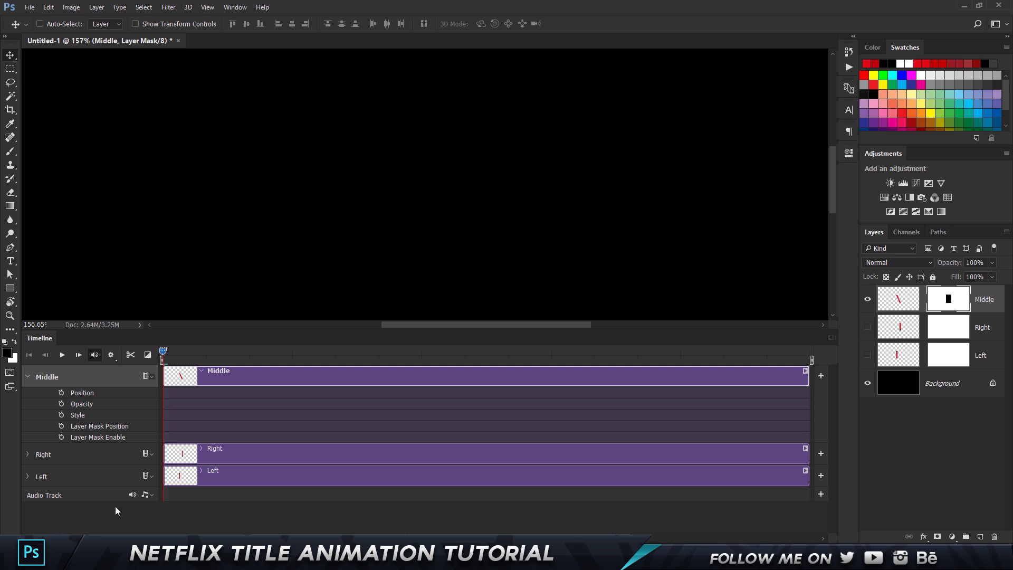
# Set the timeline frame rate to 30 fps.
pyautogui.click(831, 337)
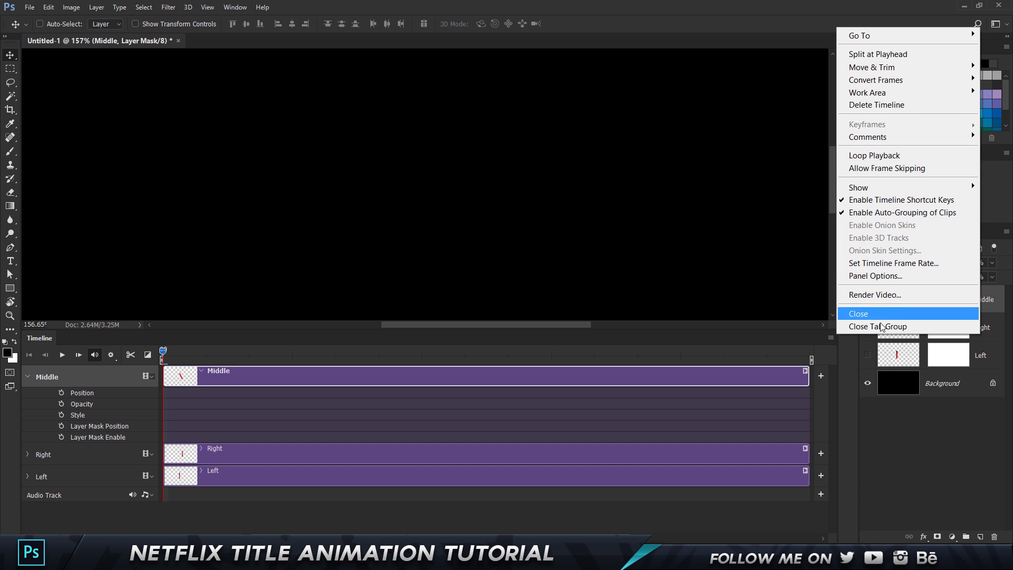
pyautogui.click(890, 263)
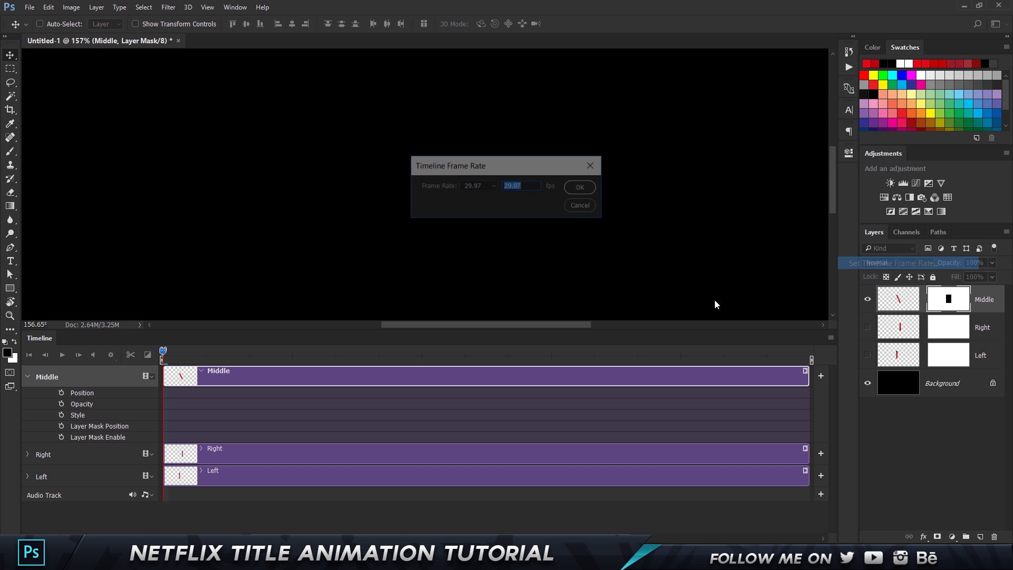
pyautogui.click(494, 185)
pyautogui.click(482, 258)
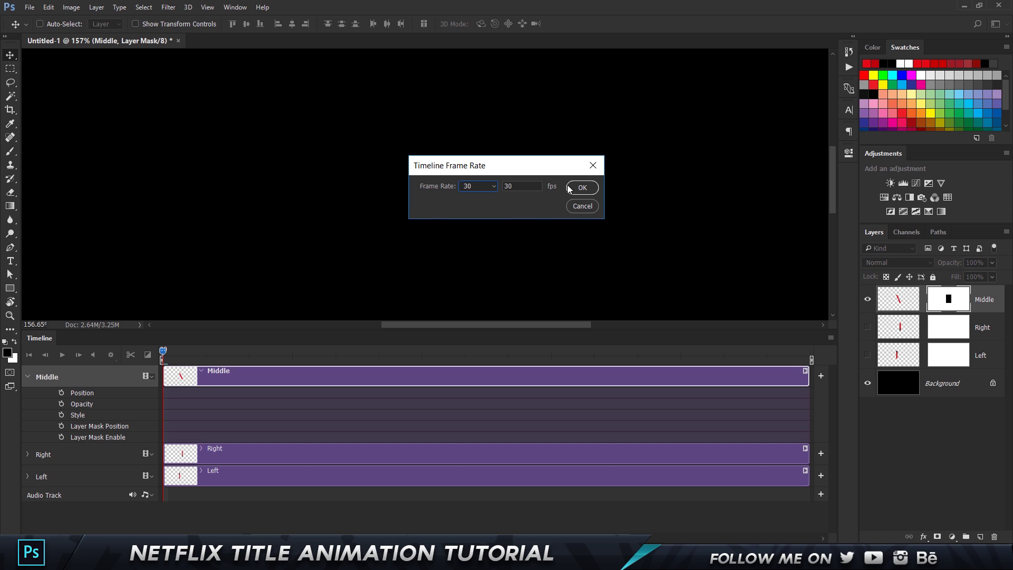
pyautogui.click(581, 188)
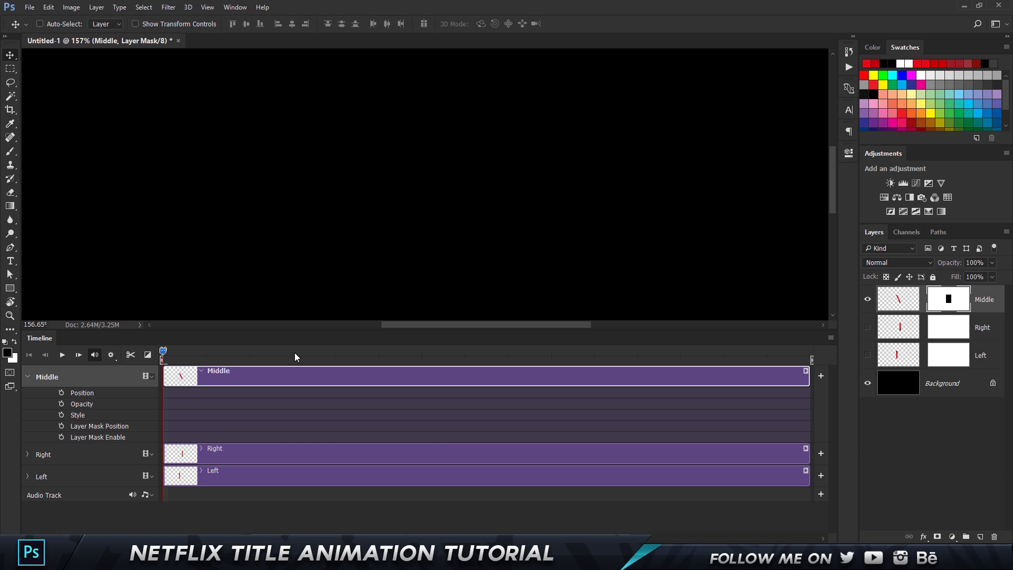
# Keyframe Middle's Layer Mask Position at the timeline start, and a short time further on move the mask down along the diagonal until the bar is fully revealed.
pyautogui.click(62, 426)
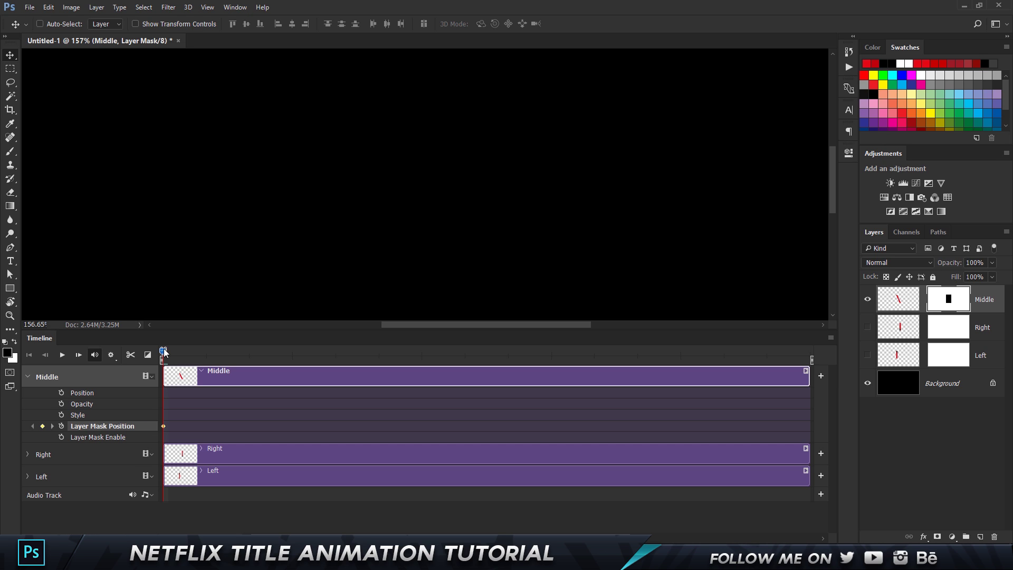
pyautogui.moveTo(170, 350); pyautogui.dragTo(172, 353)
pyautogui.press('ctrl')
pyautogui.moveTo(198, 351); pyautogui.dragTo(185, 352)
pyautogui.moveTo(388, 148); pyautogui.dragTo(467, 317)
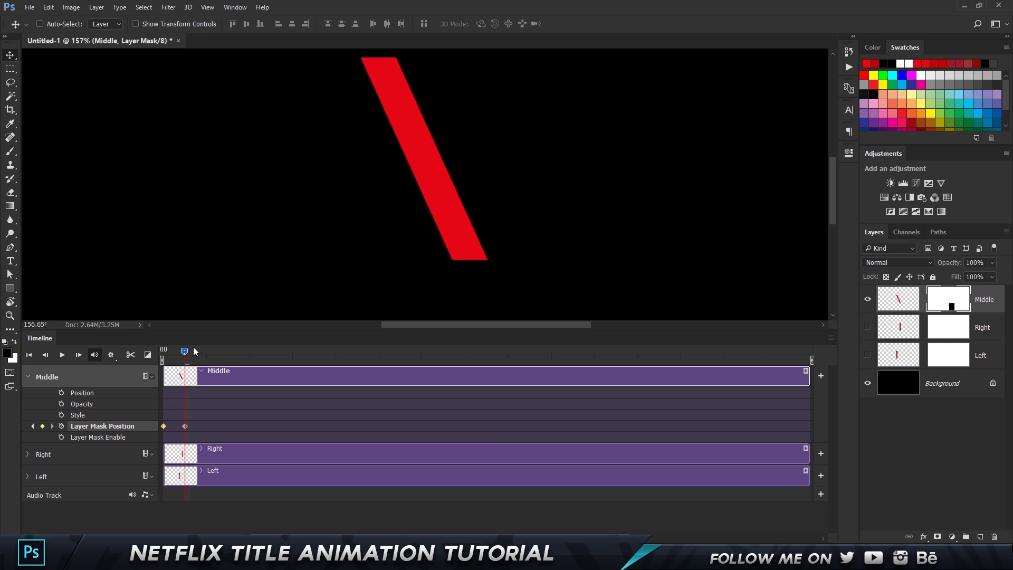
# Play back the diagonal bar's reveal animation from the start of the timeline.
pyautogui.moveTo(187, 351); pyautogui.dragTo(159, 349)
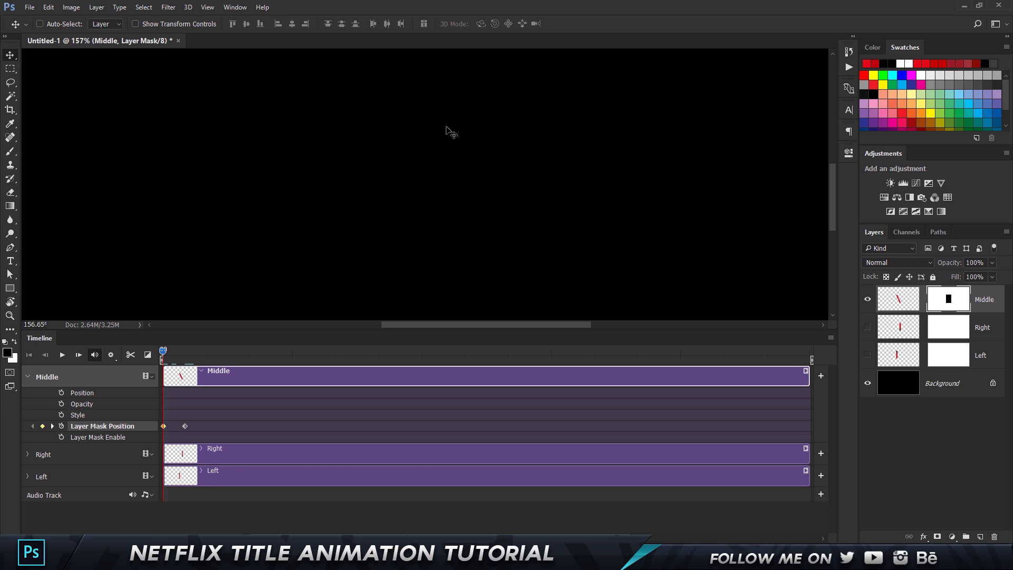
pyautogui.press('space')
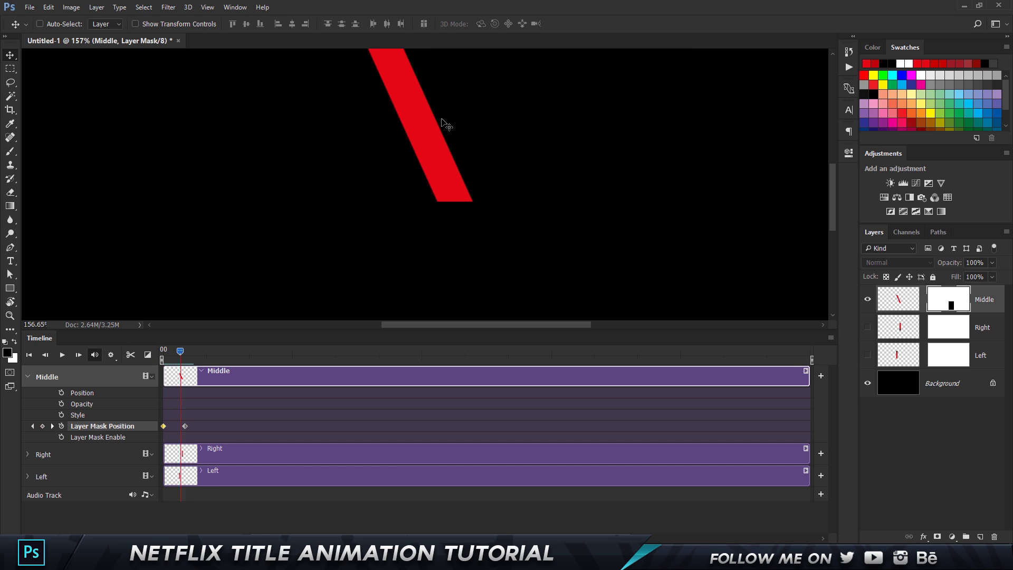
pyautogui.scroll(3, 442, 121)
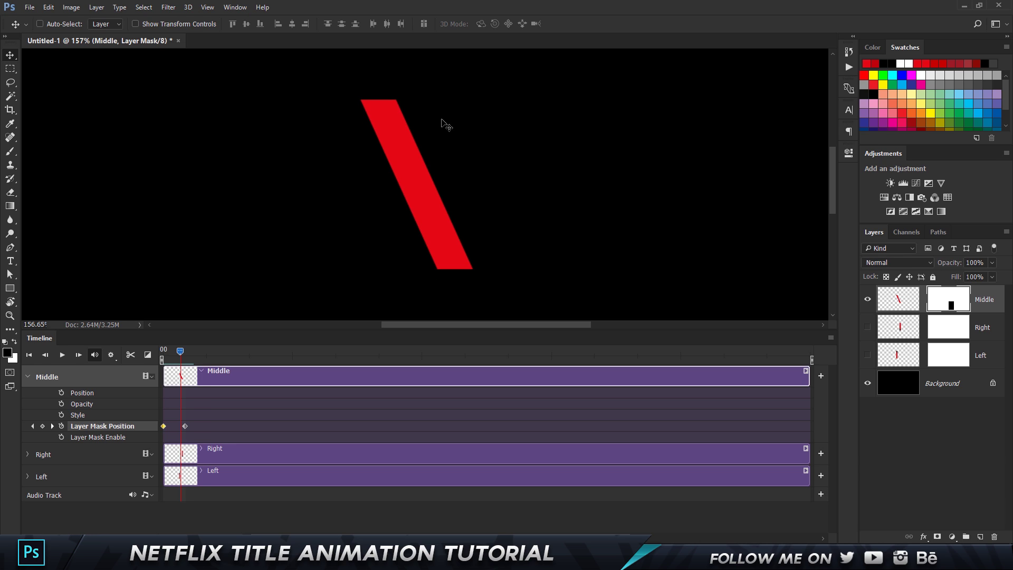
pyautogui.press('space')
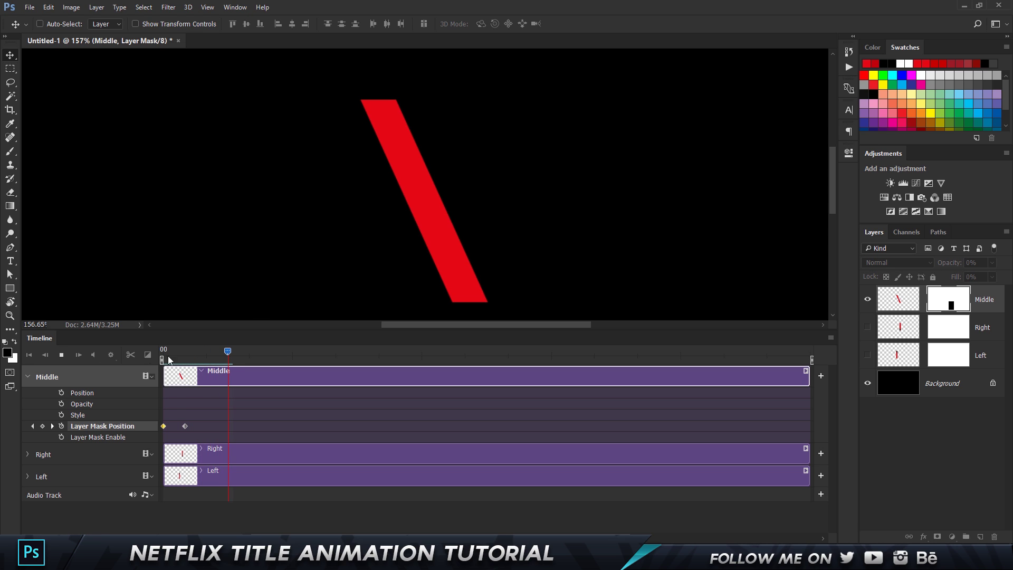
# Place the playhead a little past halfway between Middle's two mask keyframes and show the Left layer.
pyautogui.click(173, 350)
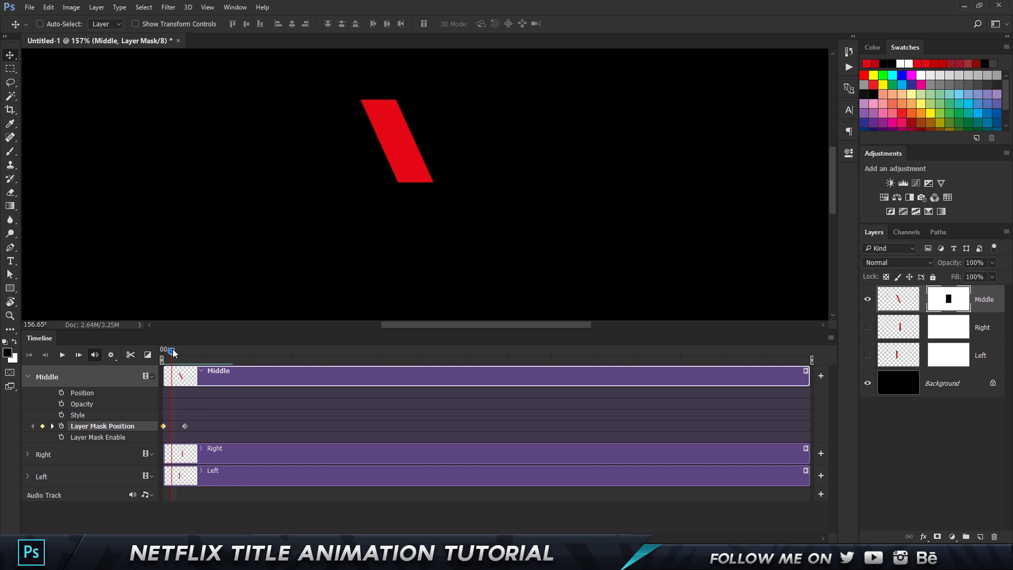
pyautogui.moveTo(173, 352); pyautogui.dragTo(176, 353)
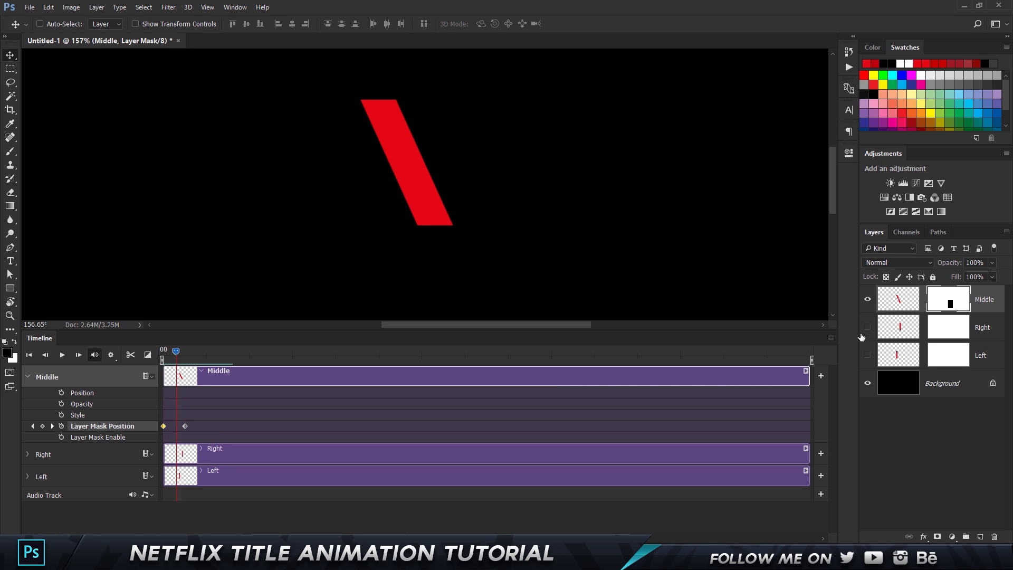
pyautogui.click(868, 356)
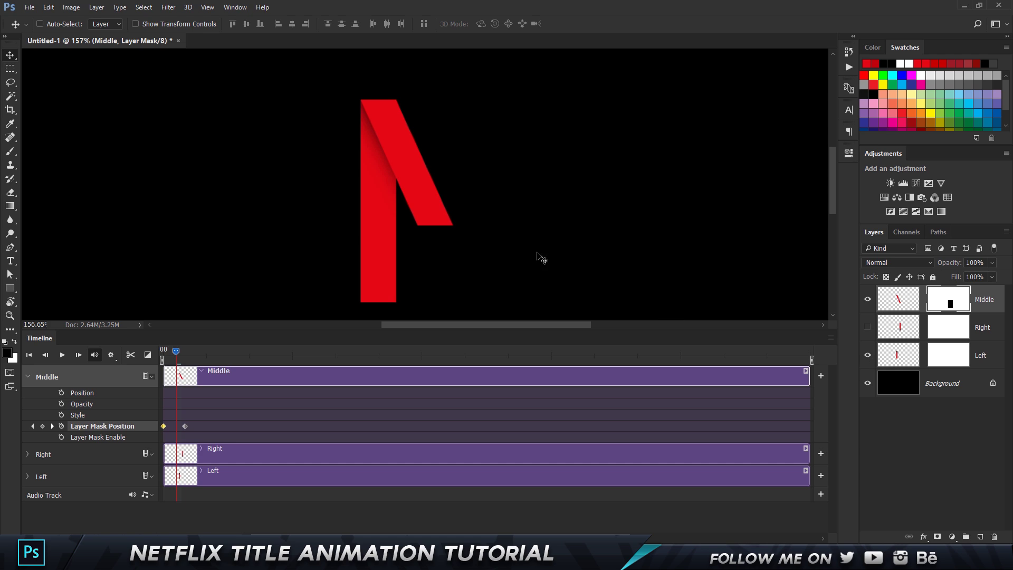
# On the Left layer's mask, fill a rectangular selection around the left bar with black, and deselect.
pyautogui.click(942, 361)
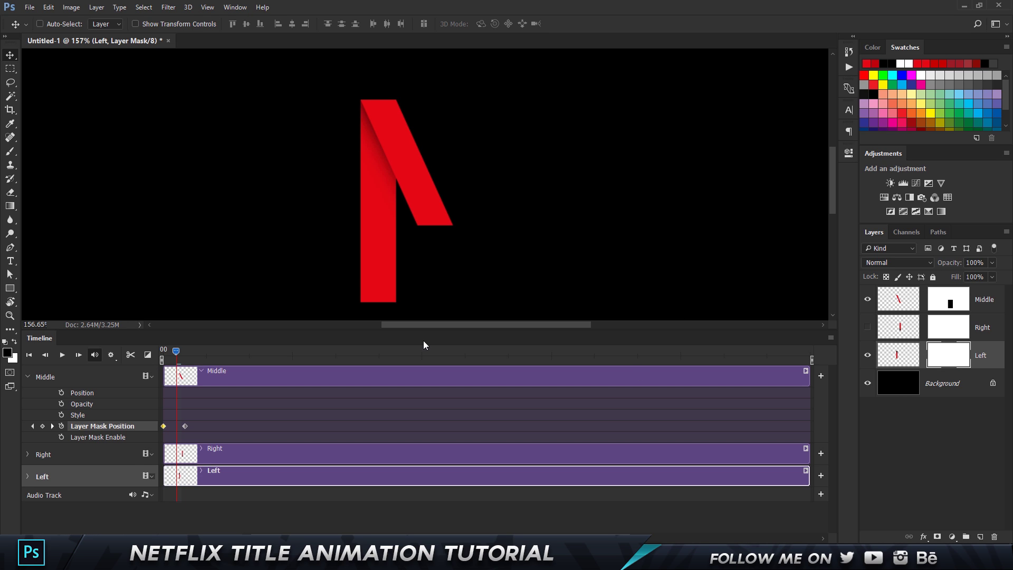
pyautogui.click(10, 68)
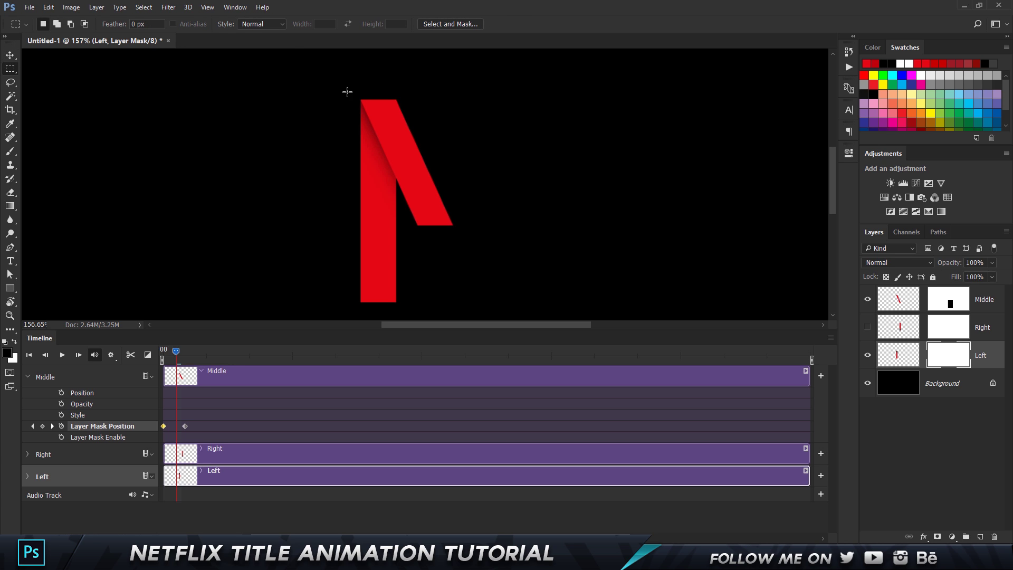
pyautogui.moveTo(356, 96)
pyautogui.mouseDown()
pyautogui.moveTo(407, 217)
pyautogui.moveTo(412, 278)
pyautogui.moveTo(400, 308)
pyautogui.mouseUp()
pyautogui.press('alt')
pyautogui.hotkey('alt', 'BackSpace')
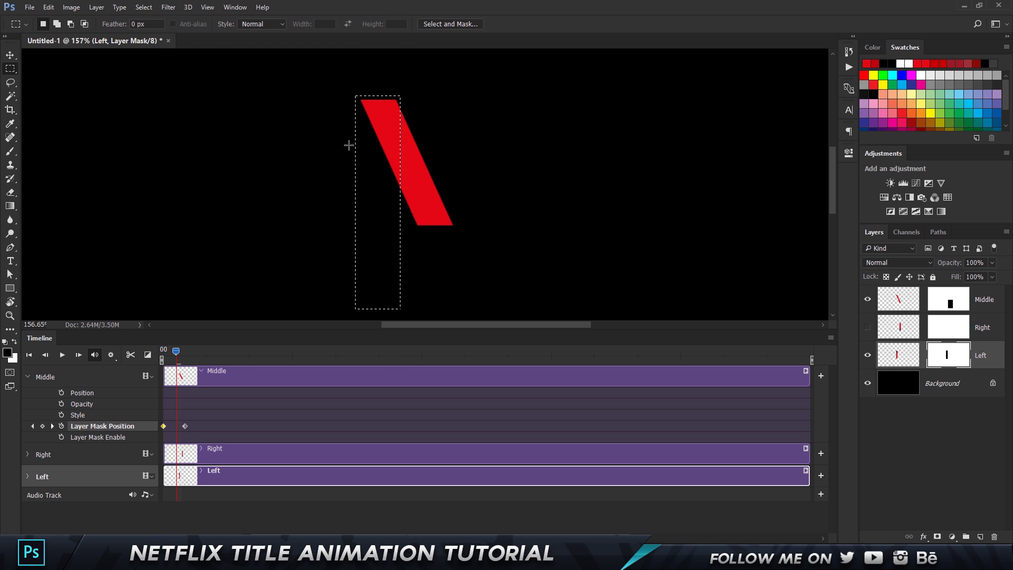
pyautogui.hotkey('ctrl', 'd')
pyautogui.press('v')
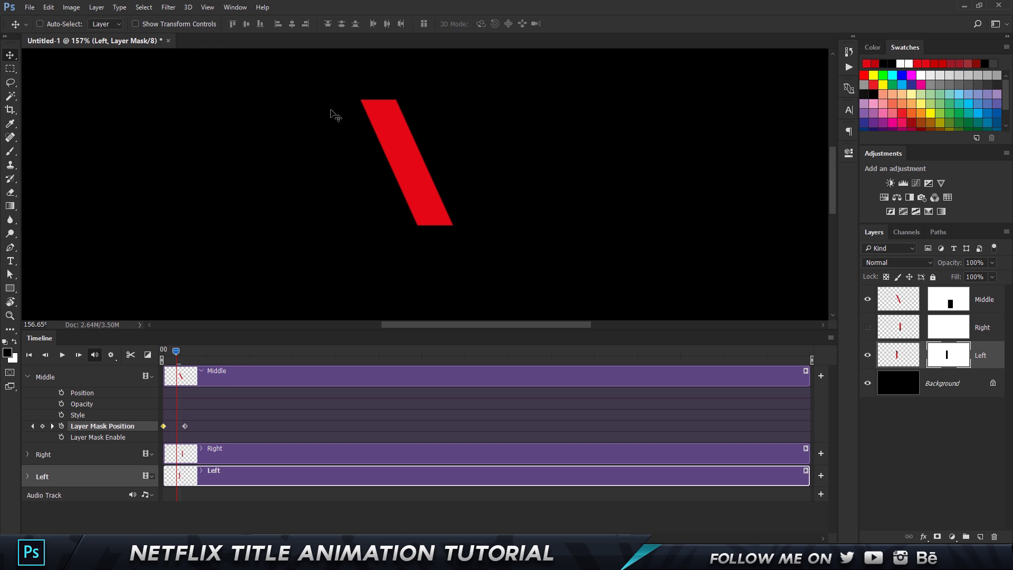
# Keyframe Left's Layer Mask Position at the playhead, and a little past Middle's last keyframe move the mask straight down to reveal the left bar.
pyautogui.click(28, 477)
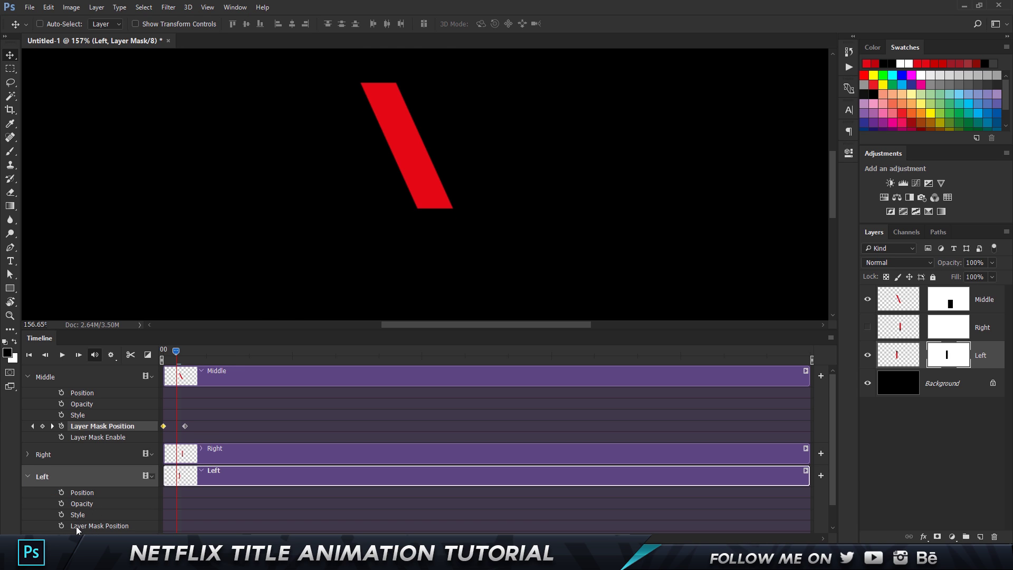
pyautogui.scroll(-1, 103, 494)
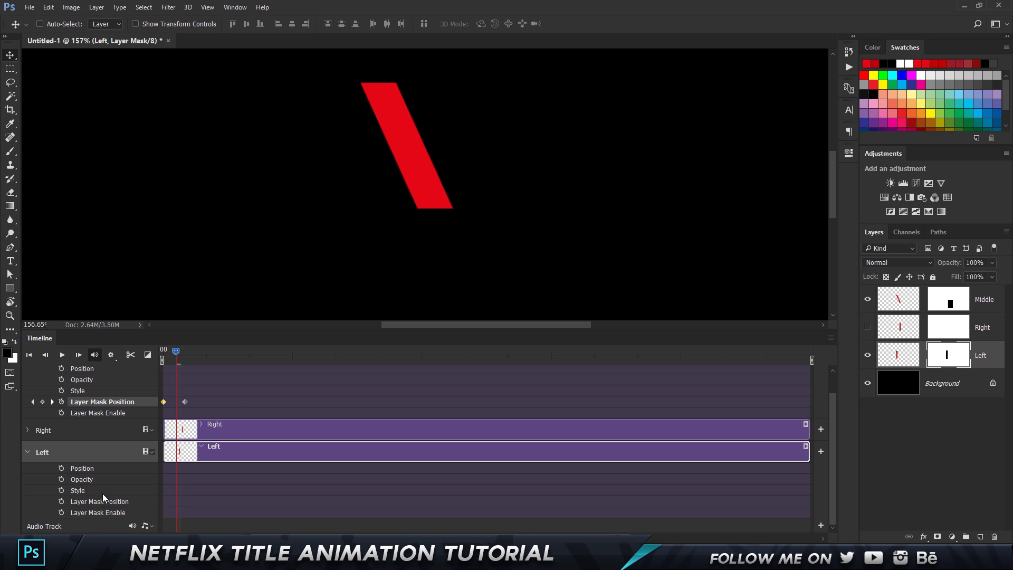
pyautogui.click(61, 501)
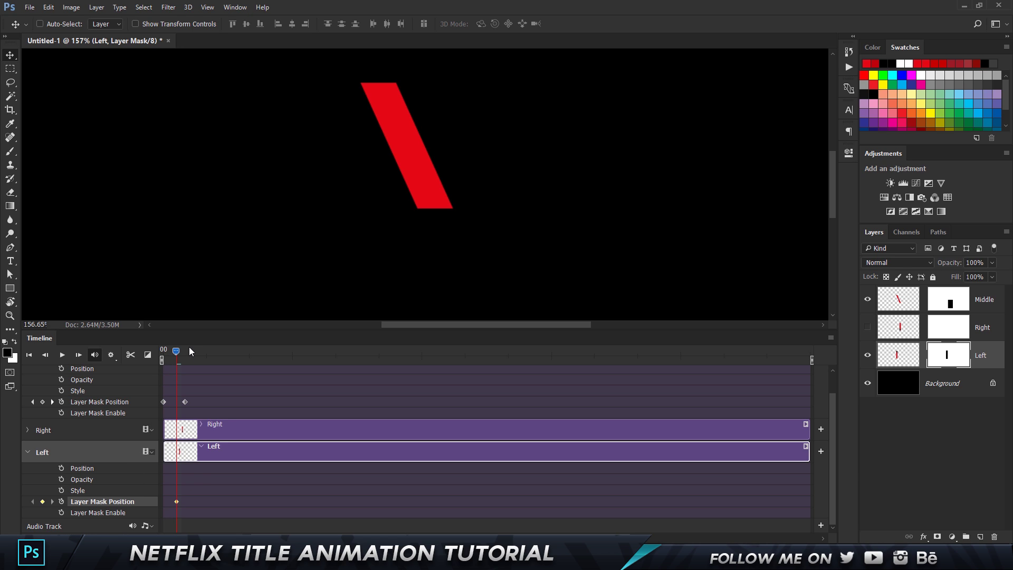
pyautogui.moveTo(176, 353); pyautogui.dragTo(197, 353)
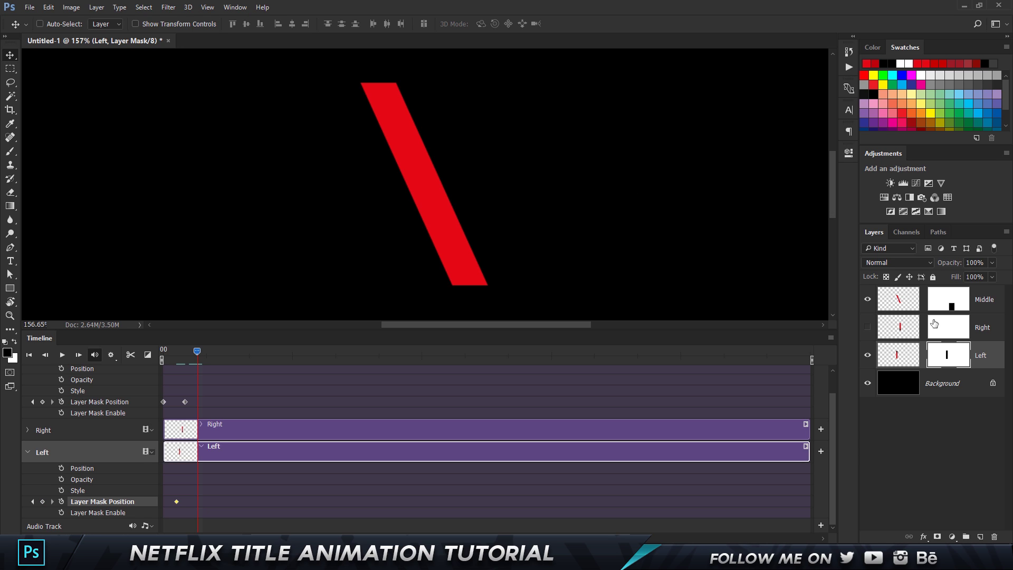
pyautogui.moveTo(376, 101); pyautogui.dragTo(384, 294)
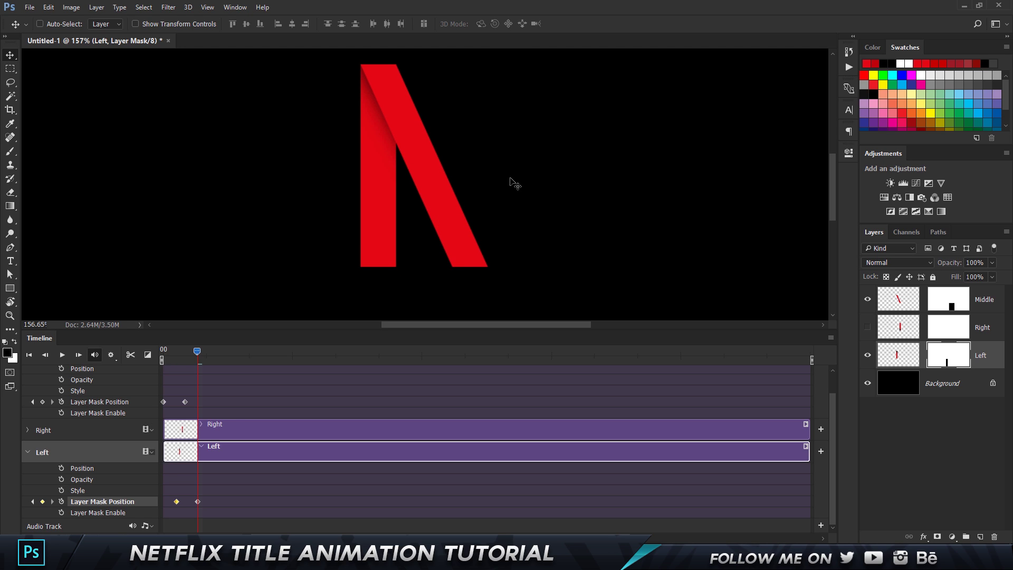
pyautogui.scroll(1, 509, 182)
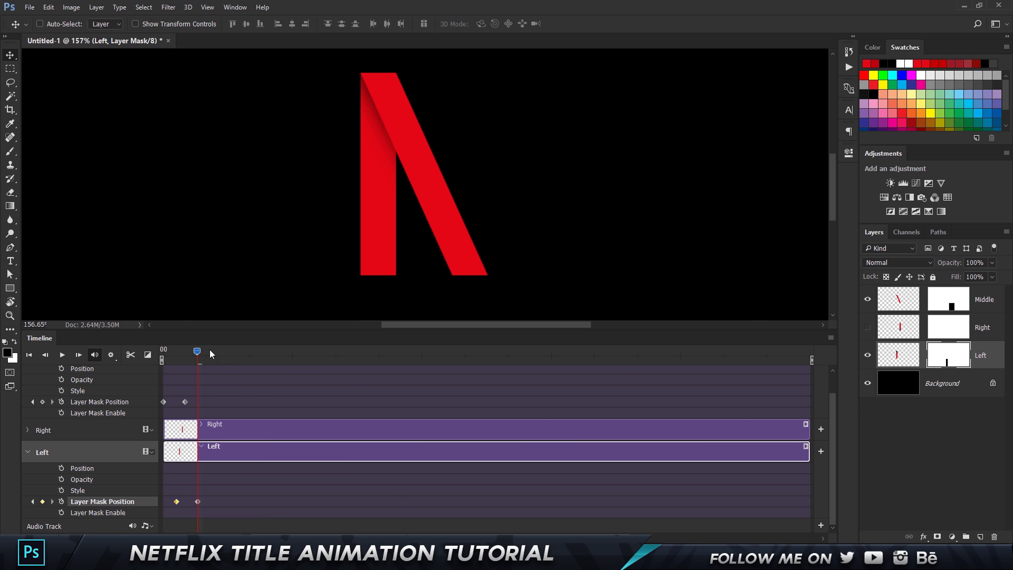
# Place the playhead at Middle's second mask keyframe and show the Right layer.
pyautogui.moveTo(198, 351); pyautogui.dragTo(184, 362)
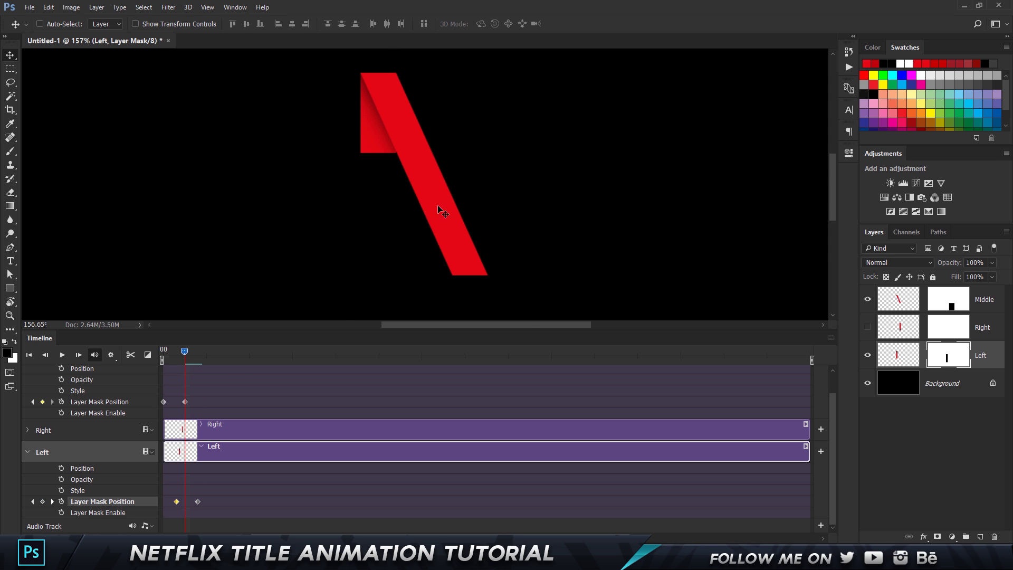
pyautogui.click(898, 327)
pyautogui.click(867, 327)
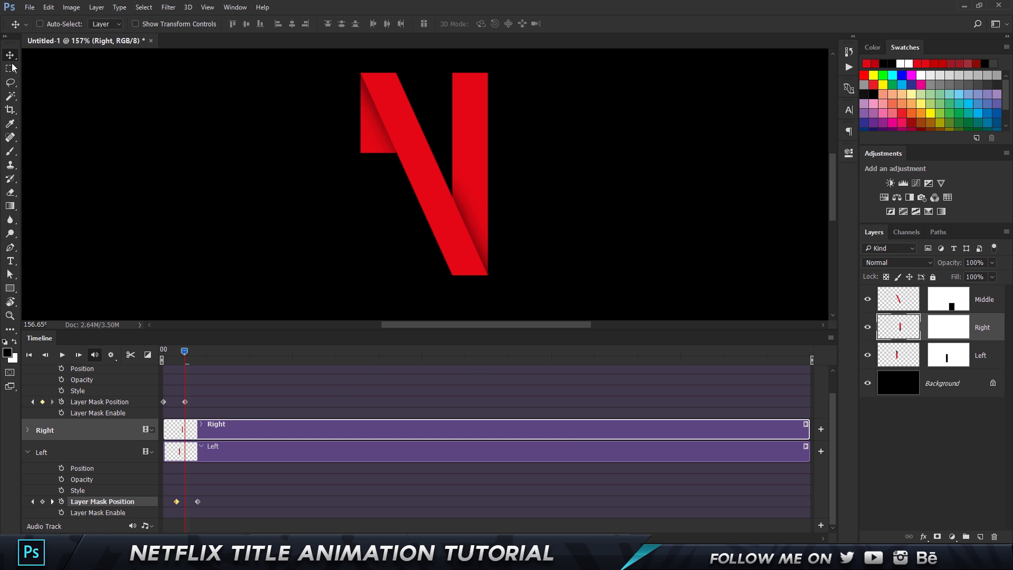
# On the Right layer's mask, fill a rectangular selection around the right bar with black, and deselect.
pyautogui.click(956, 331)
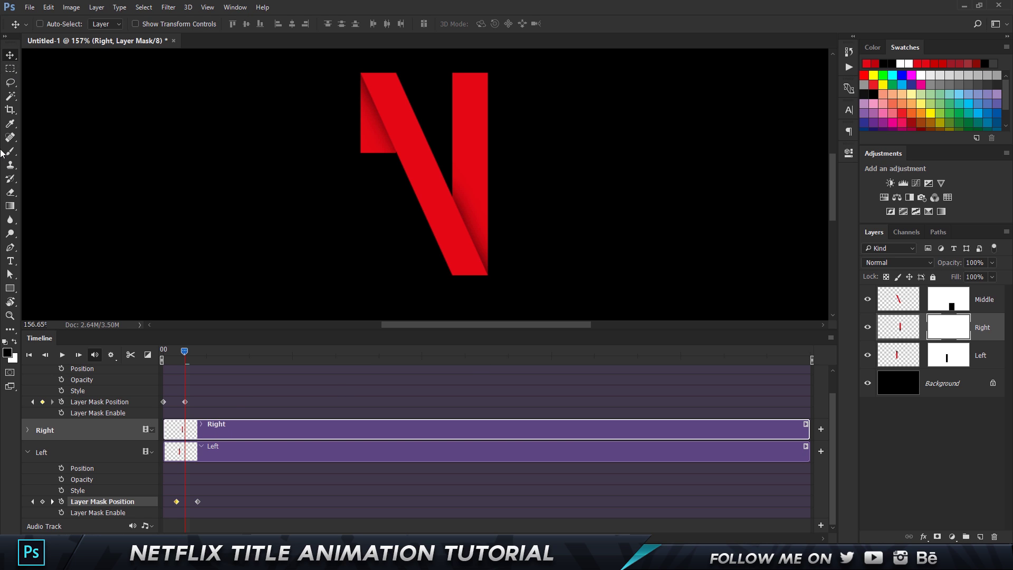
pyautogui.click(10, 69)
pyautogui.moveTo(450, 67); pyautogui.dragTo(491, 276)
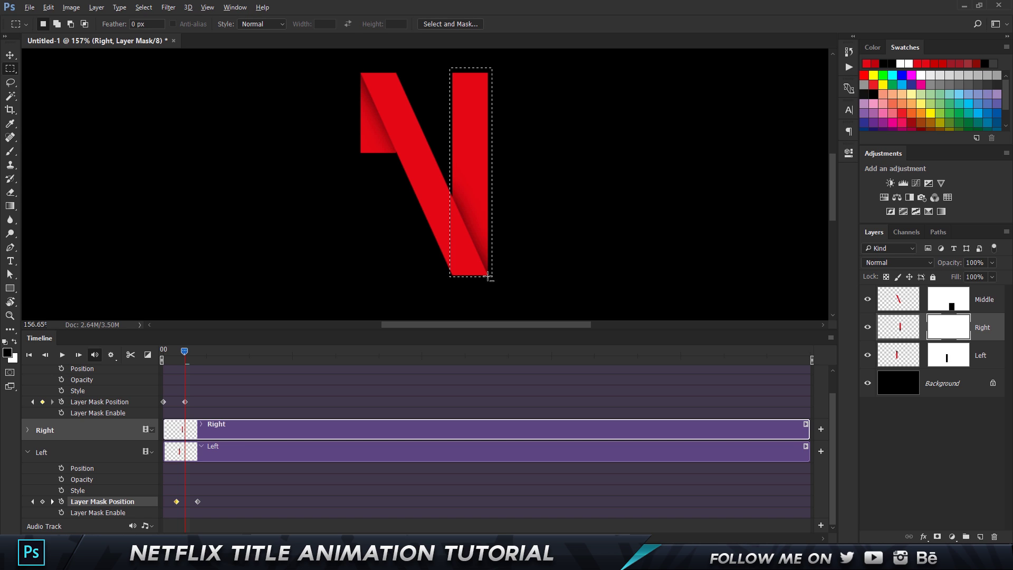
pyautogui.hotkey('alt', 'BackSpace')
pyautogui.hotkey('ctrl', 'd')
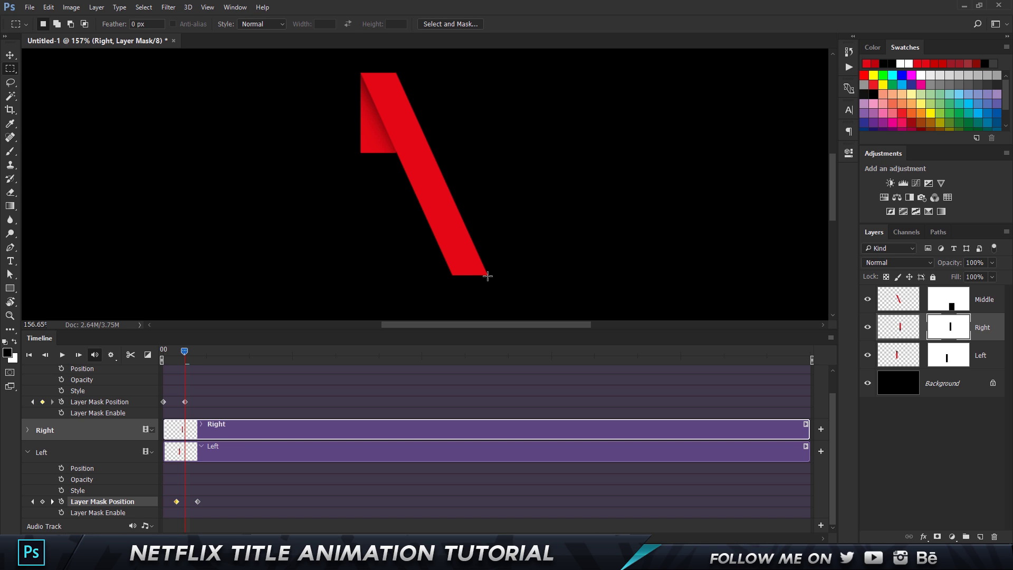
# Keyframe Right's Layer Mask Position at the playhead, and a little past Left's last keyframe move the mask straight up to reveal the right bar.
pyautogui.press('v')
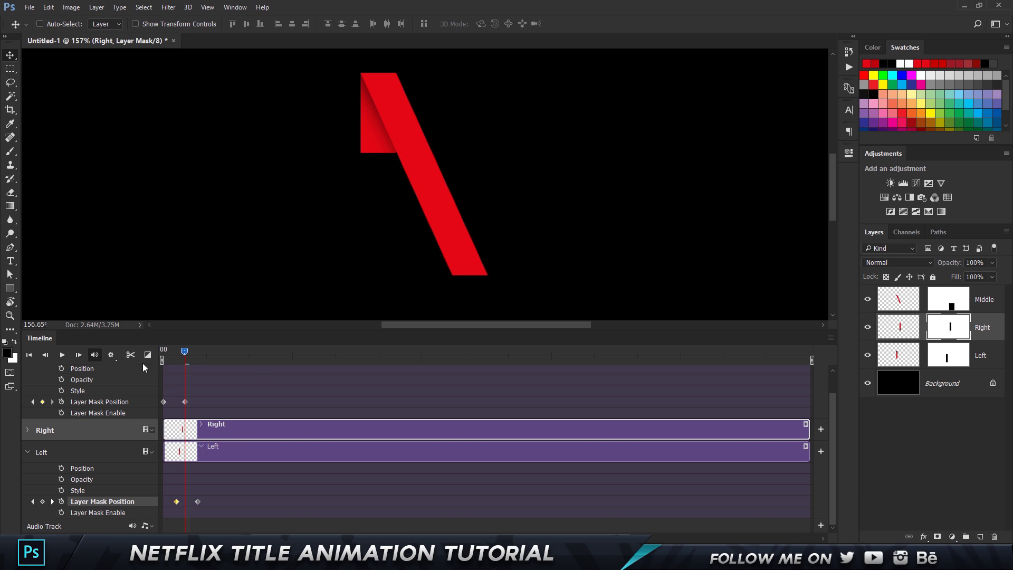
pyautogui.click(27, 430)
pyautogui.click(62, 479)
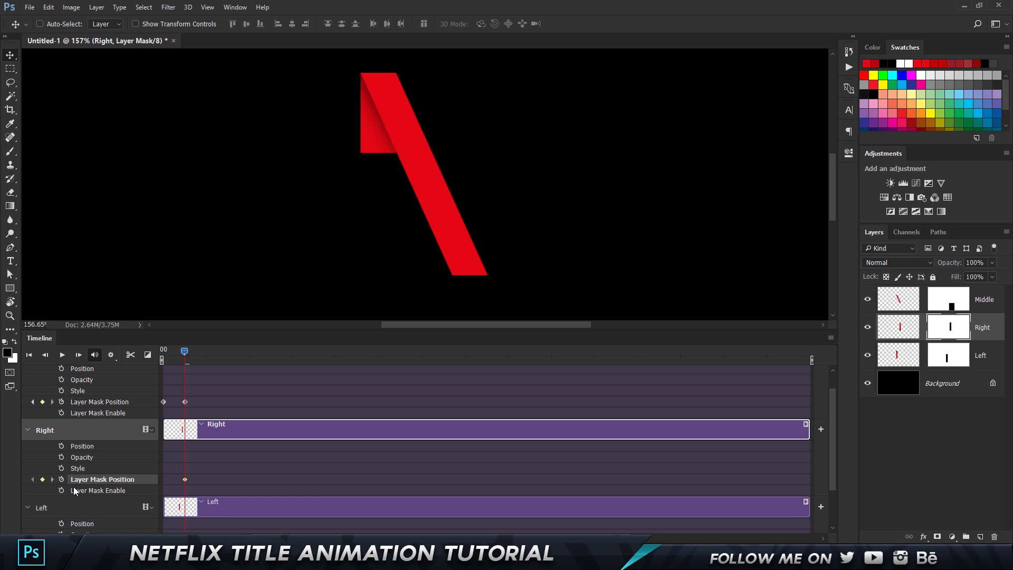
pyautogui.moveTo(186, 355); pyautogui.dragTo(197, 353)
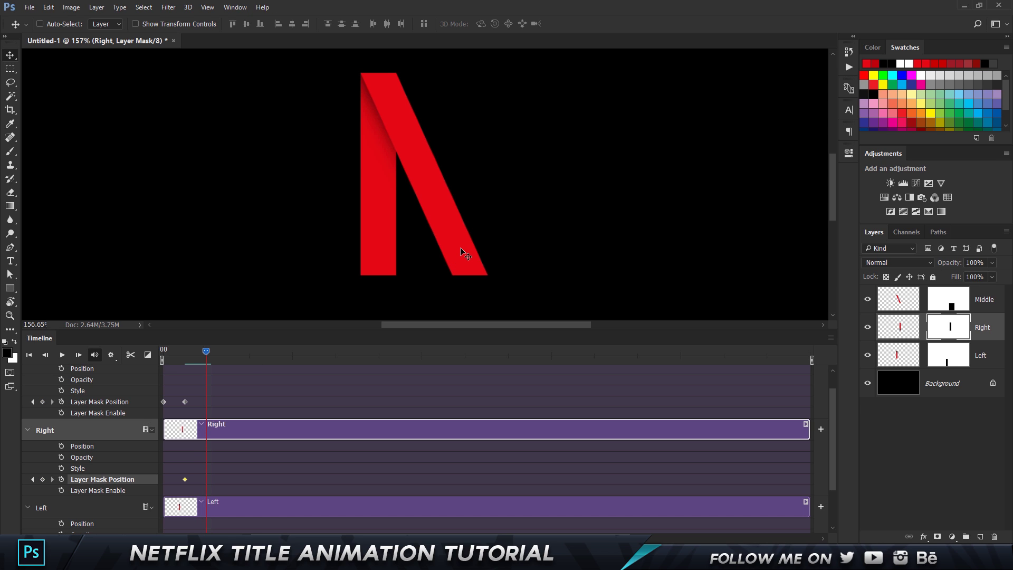
pyautogui.moveTo(465, 254); pyautogui.dragTo(465, 127)
pyautogui.moveTo(471, 262); pyautogui.dragTo(469, 186)
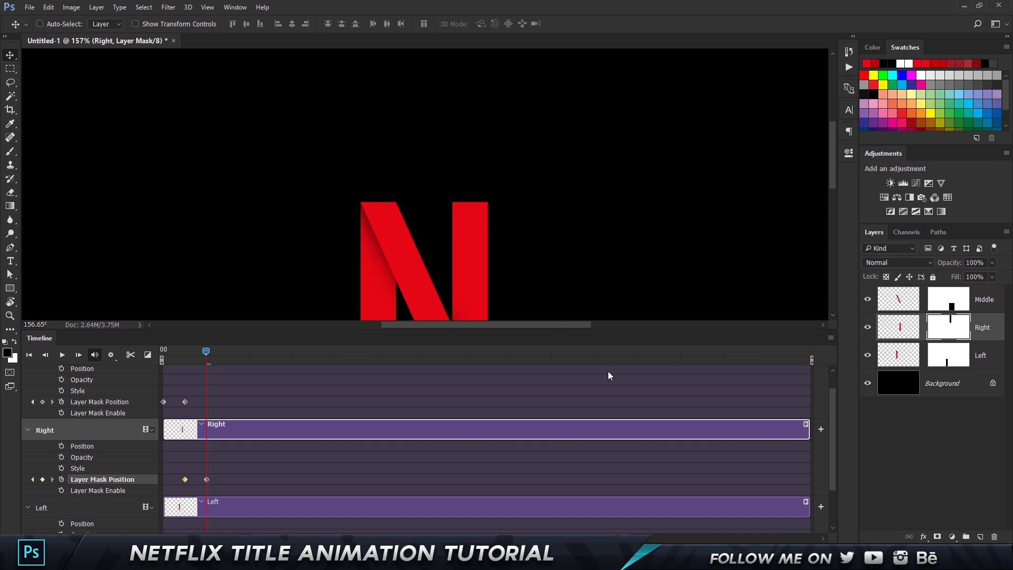
# Fit the canvas in view, preview the full N animation from the first frame, and return the playhead to the start.
pyautogui.moveTo(206, 351); pyautogui.dragTo(71, 333)
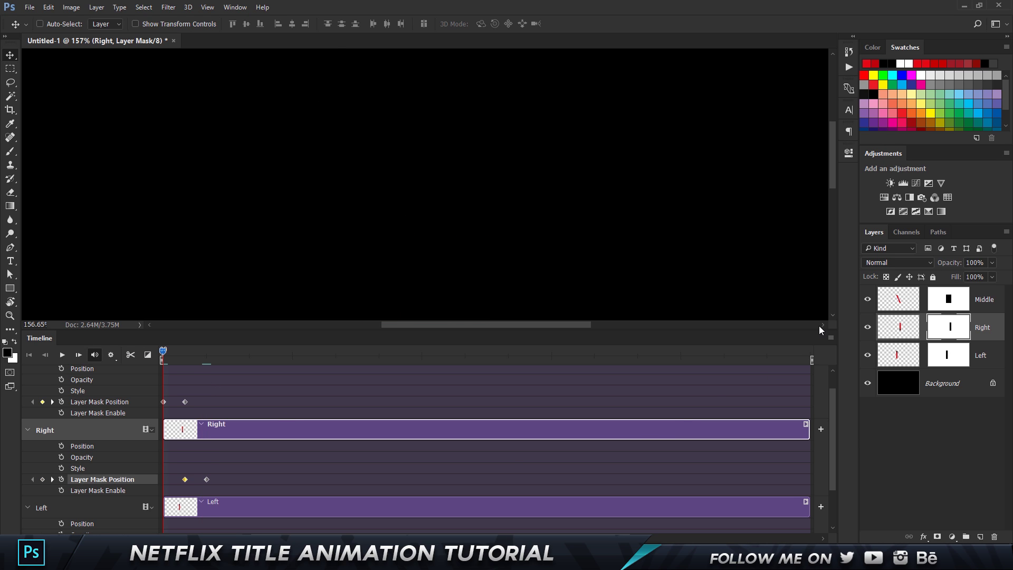
pyautogui.hotkey('ctrl', '0')
pyautogui.press('space')
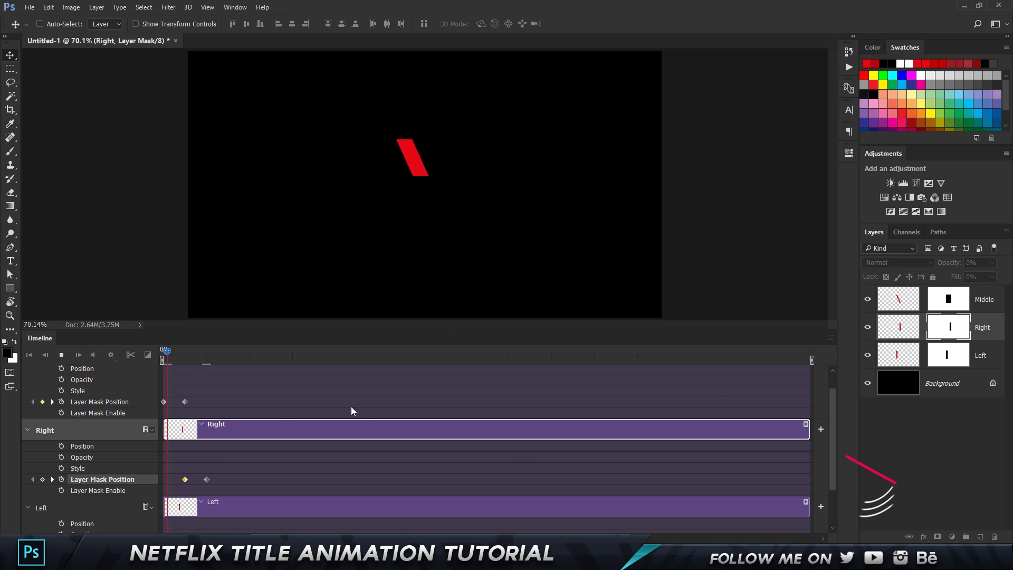
pyautogui.press('space')
pyautogui.moveTo(183, 352); pyautogui.dragTo(141, 352)
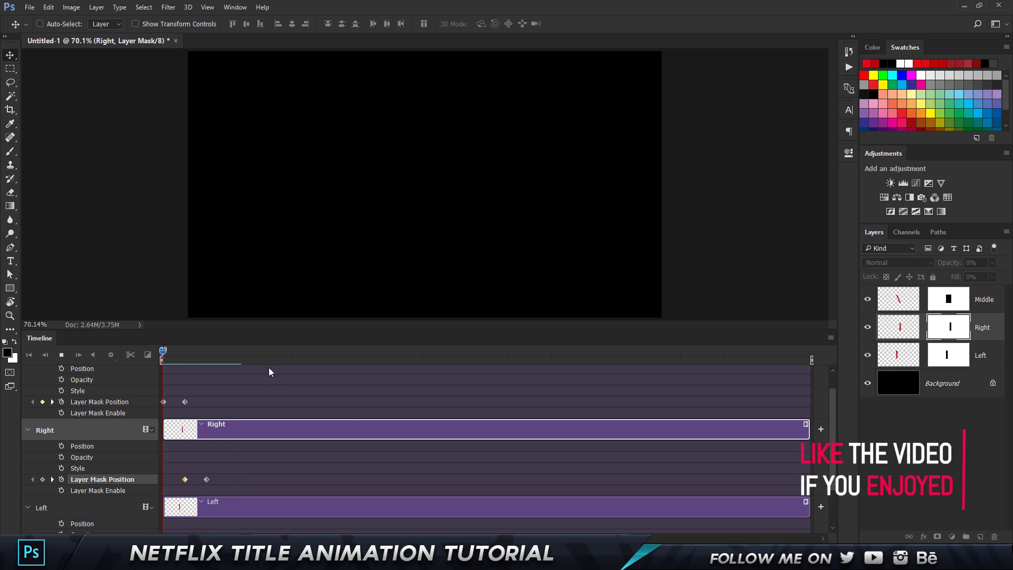
pyautogui.press('space')
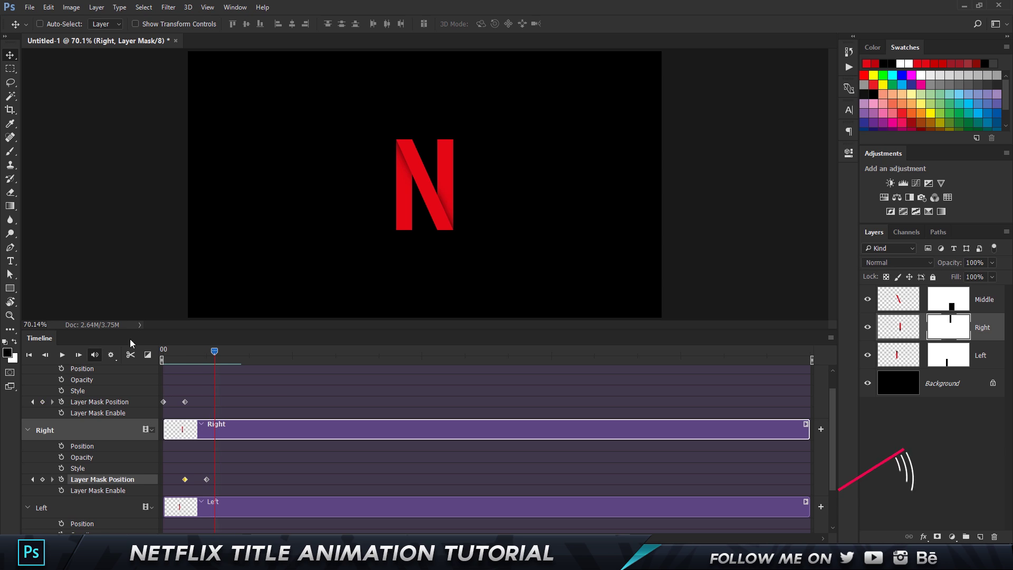
pyautogui.moveTo(178, 349); pyautogui.dragTo(154, 347)
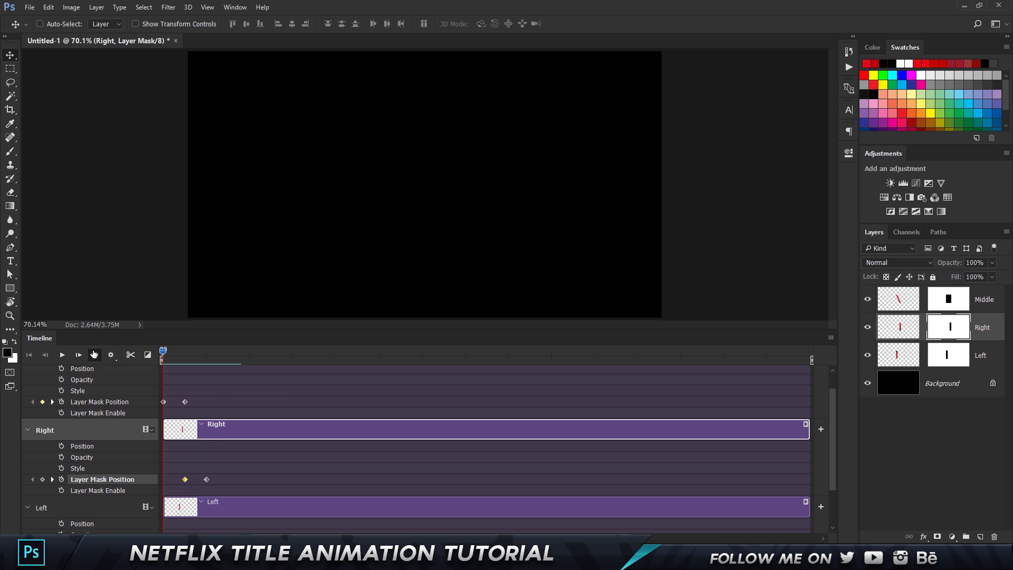
pyautogui.click(111, 355)
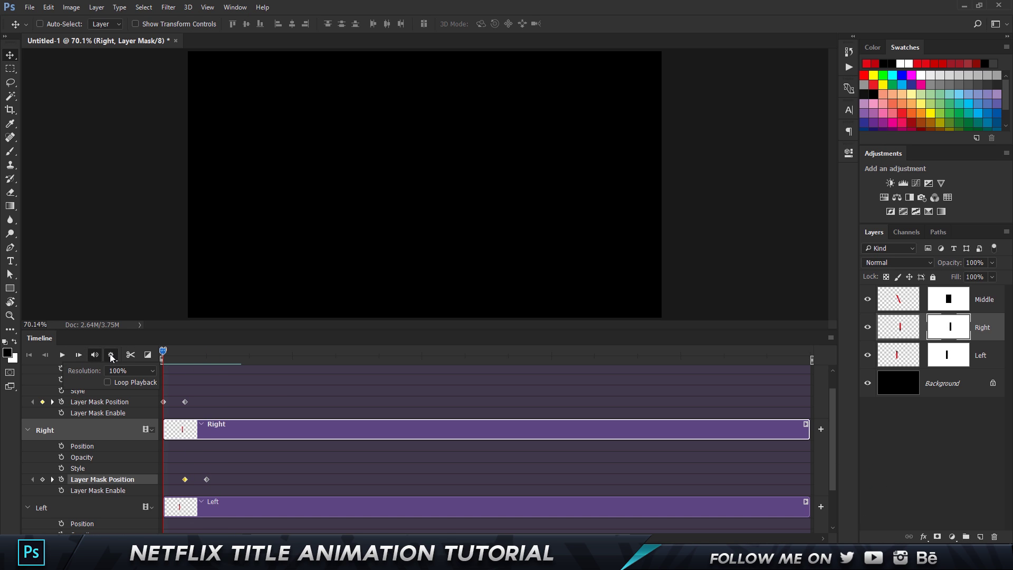
pyautogui.click(126, 372)
pyautogui.click(126, 372)
pyautogui.click(203, 393)
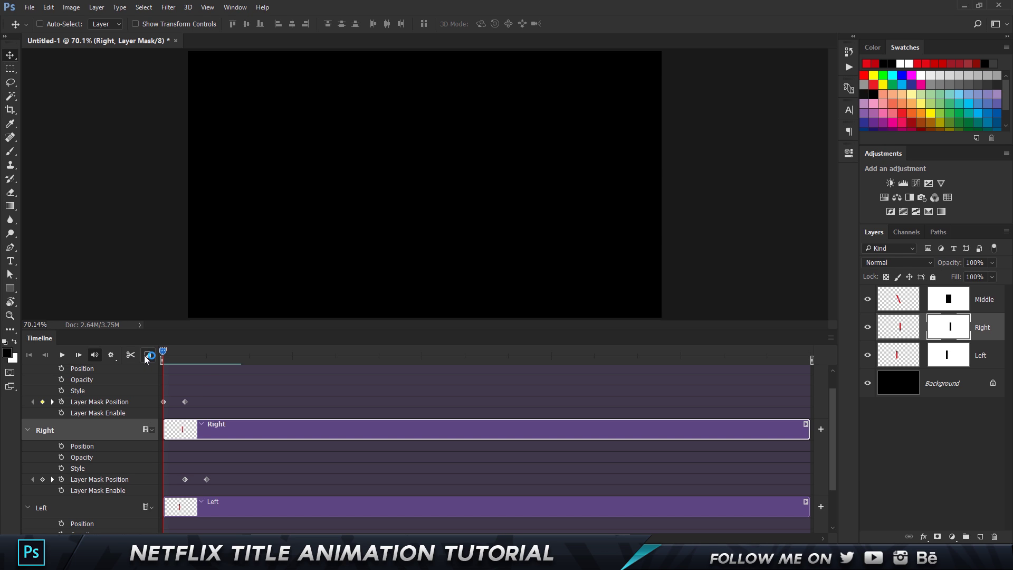
pyautogui.click(148, 355)
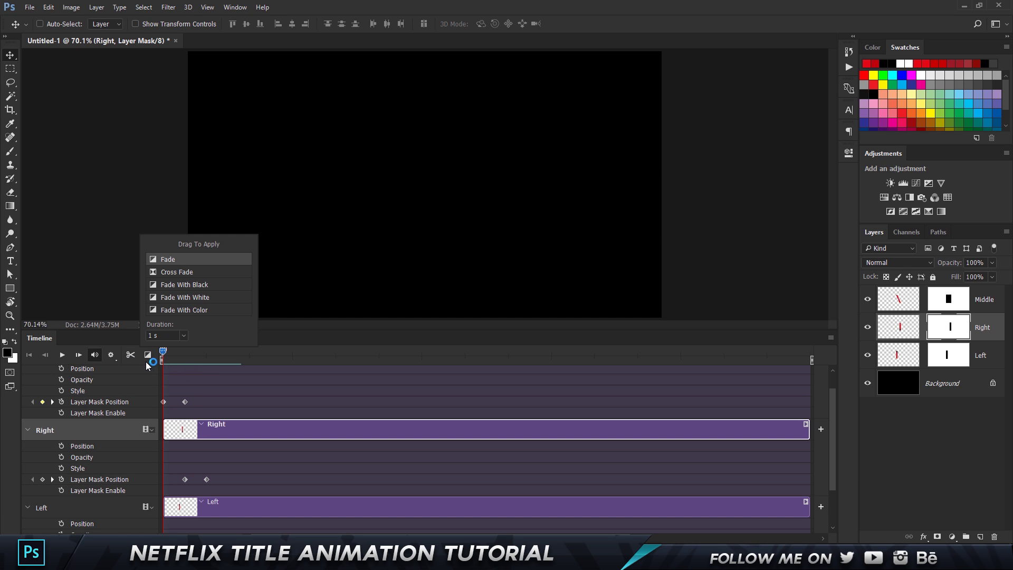
pyautogui.click(148, 356)
# Play the animation again from the start until the complete N has been on screen for a while, and stop playback.
pyautogui.click(63, 355)
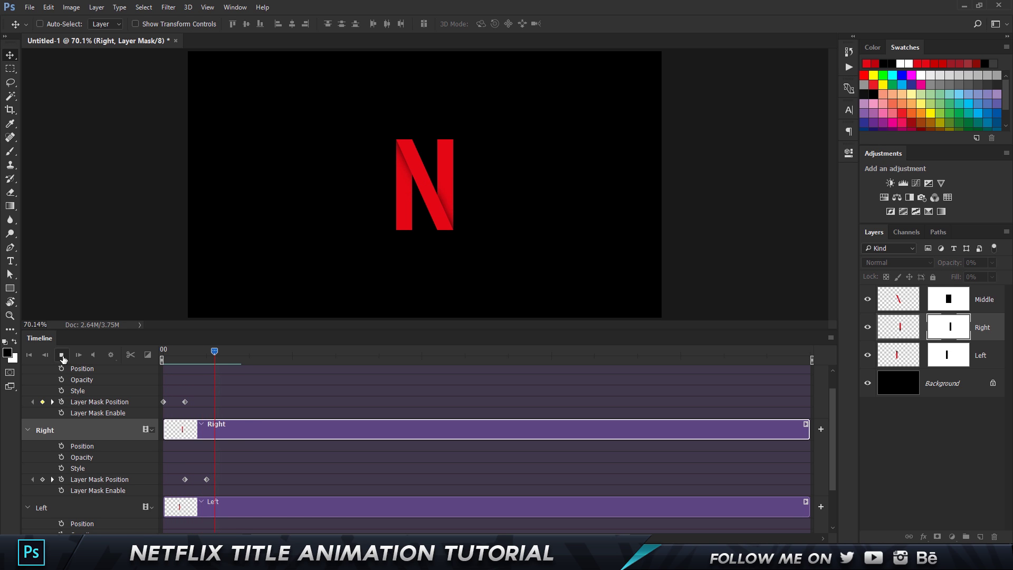
pyautogui.click(62, 355)
pyautogui.click(62, 355)
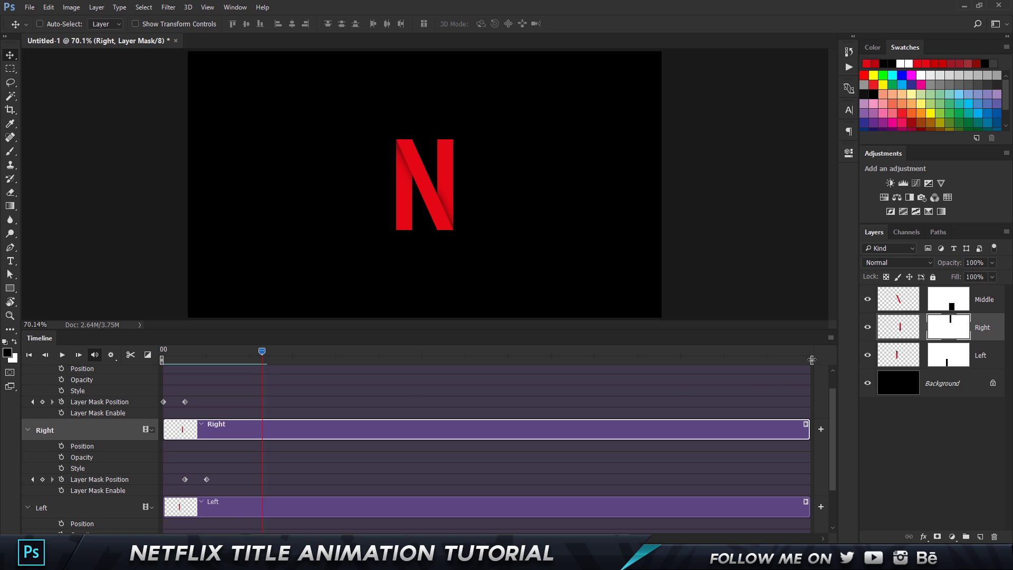
# Shorten the timeline's work area to end a little past Right's last mask keyframe, and play the animation within it.
pyautogui.moveTo(812, 359)
pyautogui.mouseDown()
pyautogui.moveTo(340, 359)
pyautogui.moveTo(211, 336)
pyautogui.mouseUp()
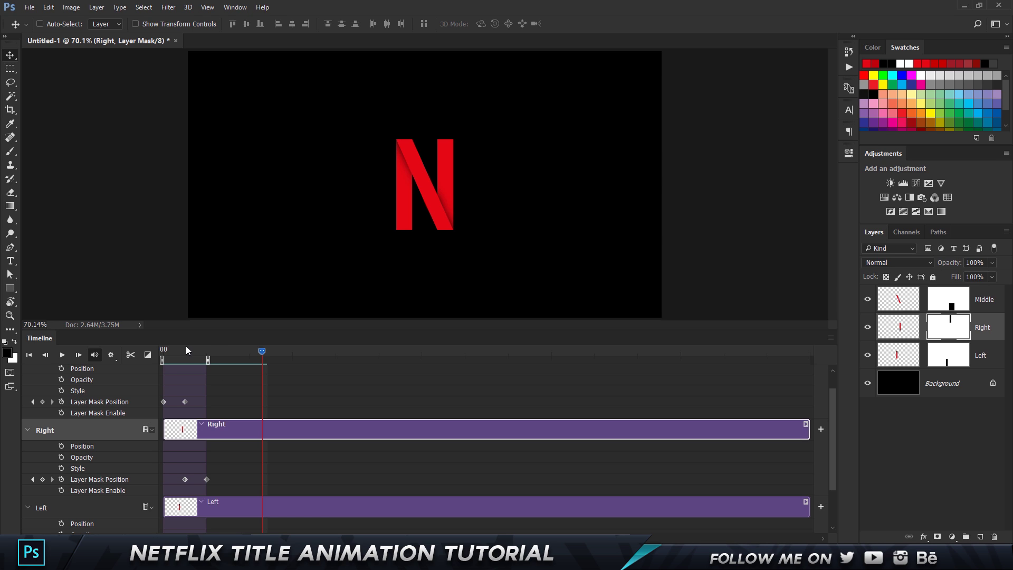
pyautogui.click(164, 347)
pyautogui.click(62, 355)
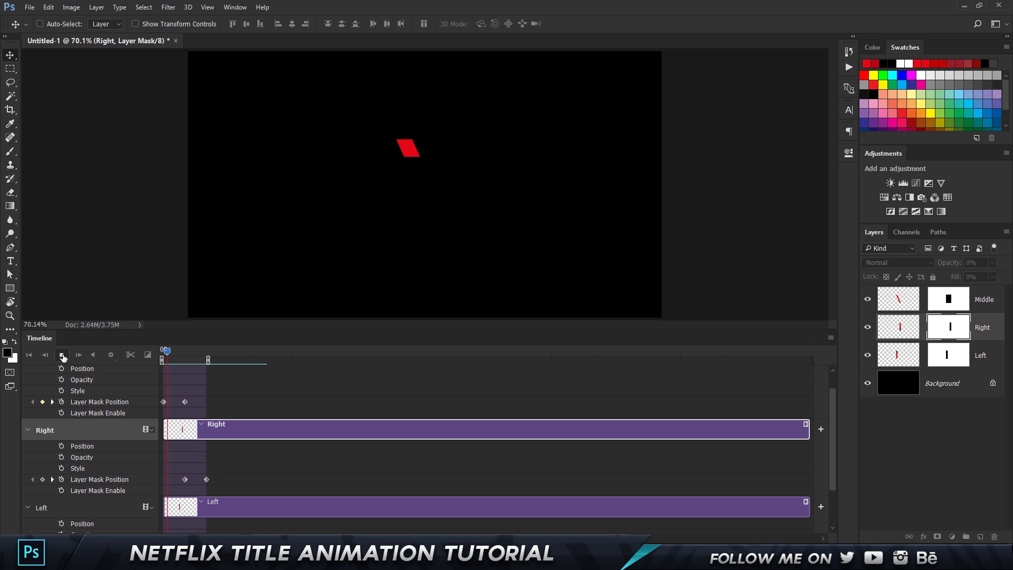
pyautogui.click(63, 355)
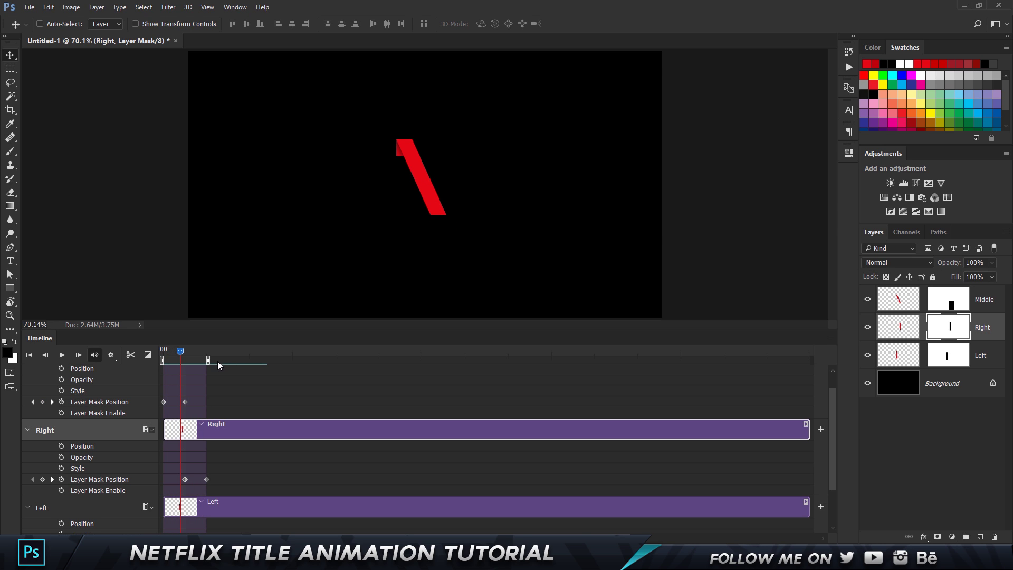
pyautogui.moveTo(208, 360); pyautogui.dragTo(224, 361)
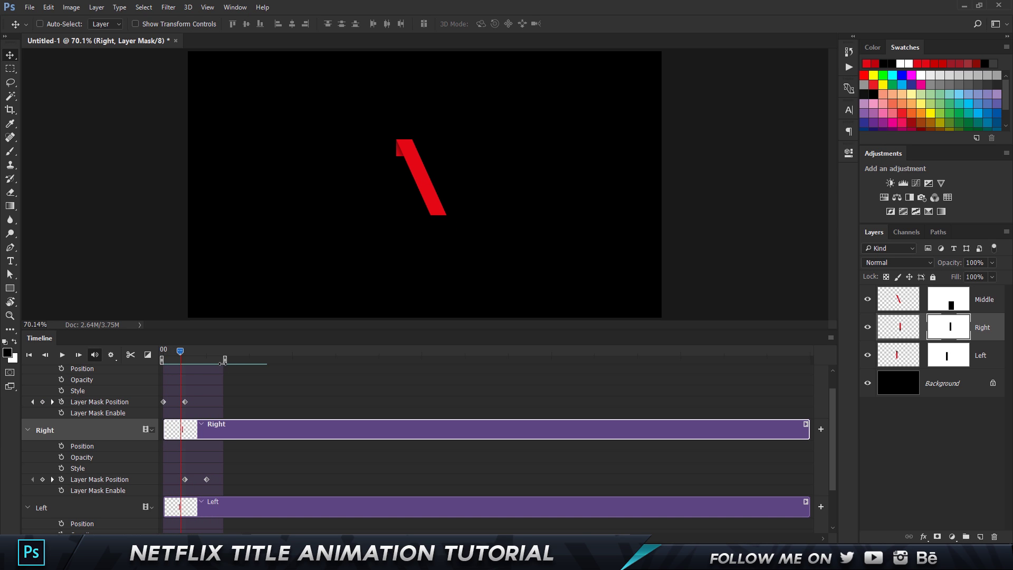
pyautogui.click(65, 356)
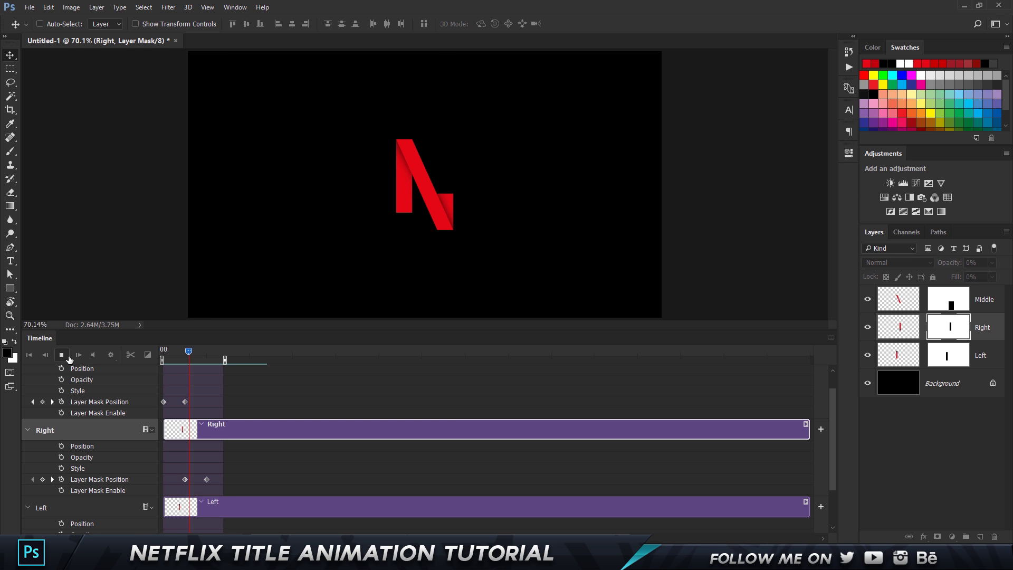